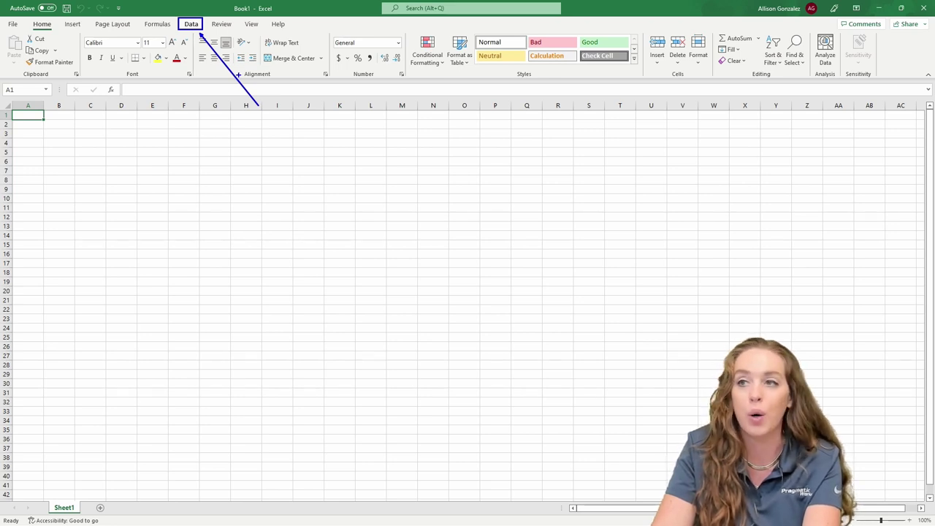
Review the data import commands and the source categories offered by Get Data.
click(190, 24)
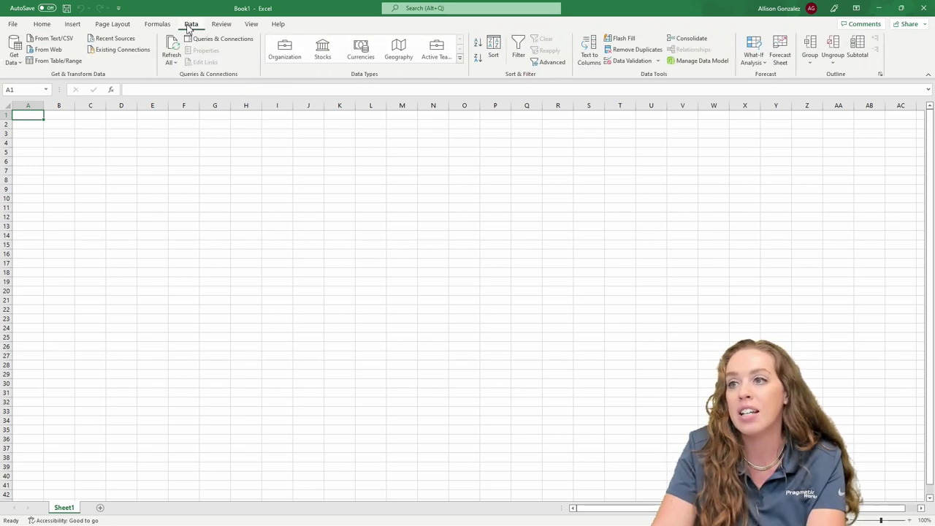
click(20, 66)
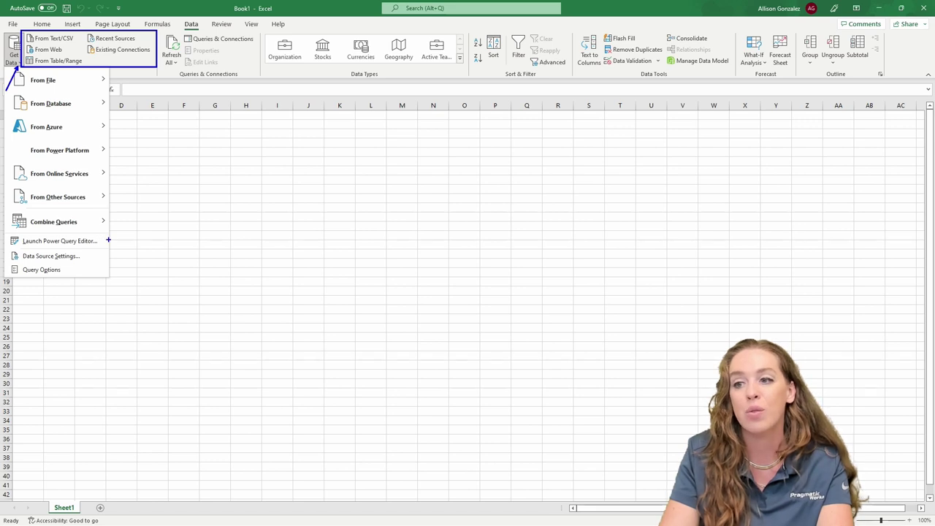
drag(108, 243, 139, 242)
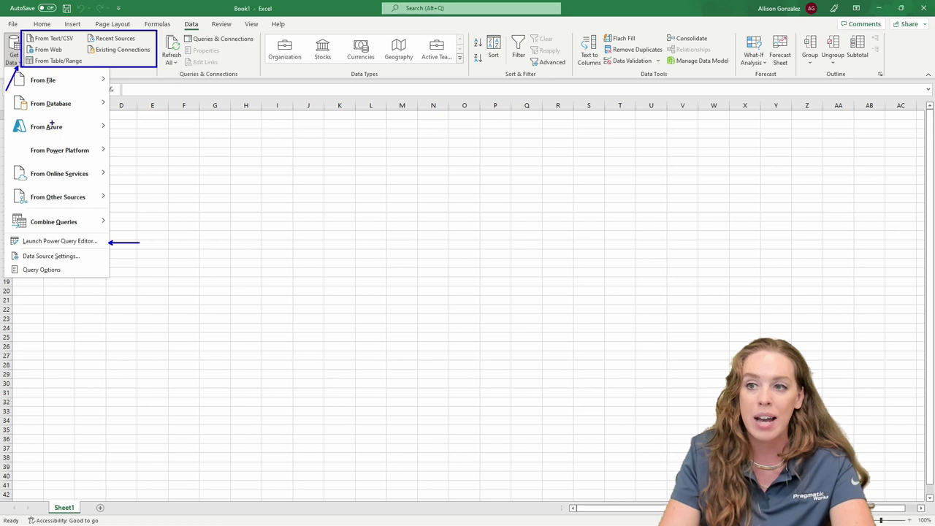
key(Escape)
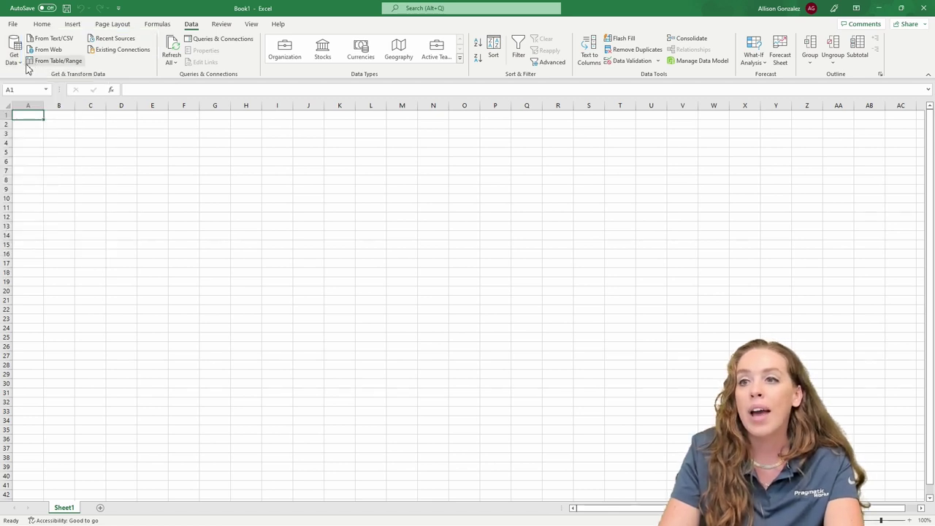
Import data from the Excel workbook AdventureWorksDW.xlsx as a file source.
click(23, 63)
mouse_move(32, 72)
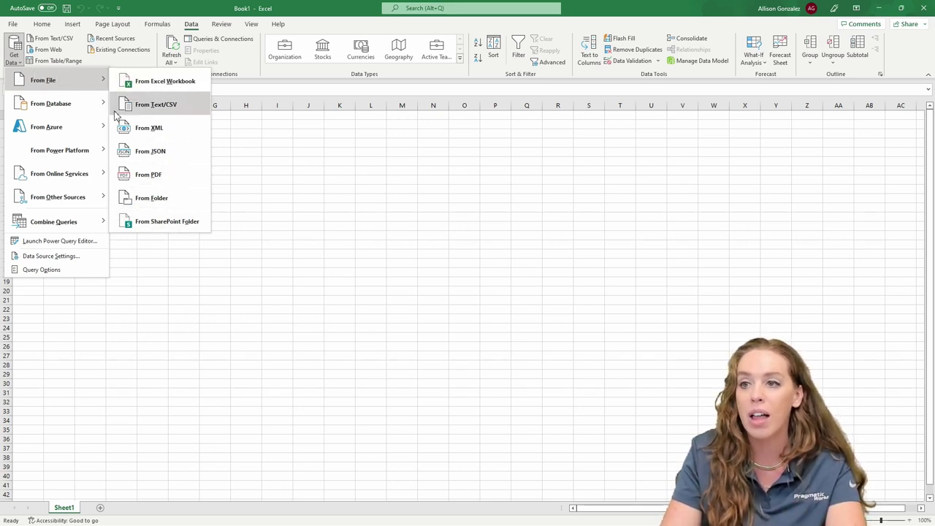
mouse_move(97, 108)
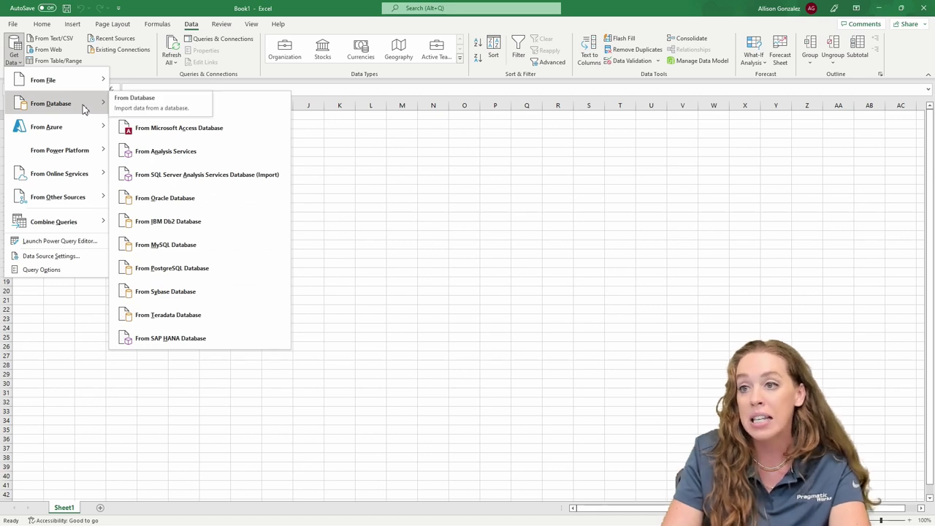
mouse_move(83, 128)
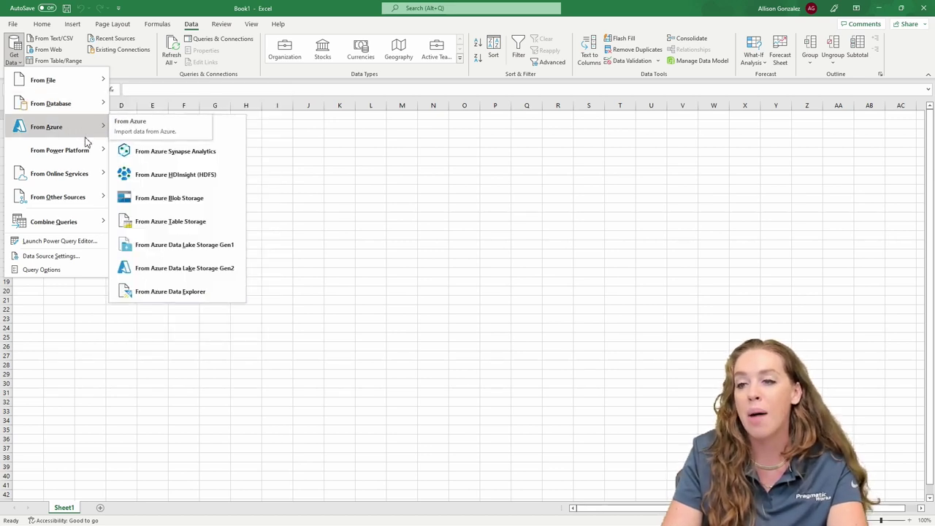
mouse_move(91, 152)
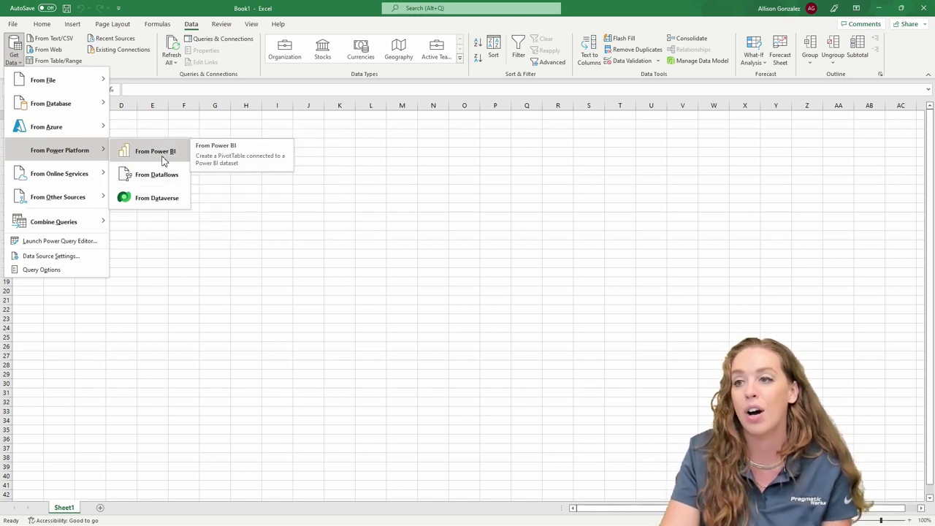
mouse_move(98, 179)
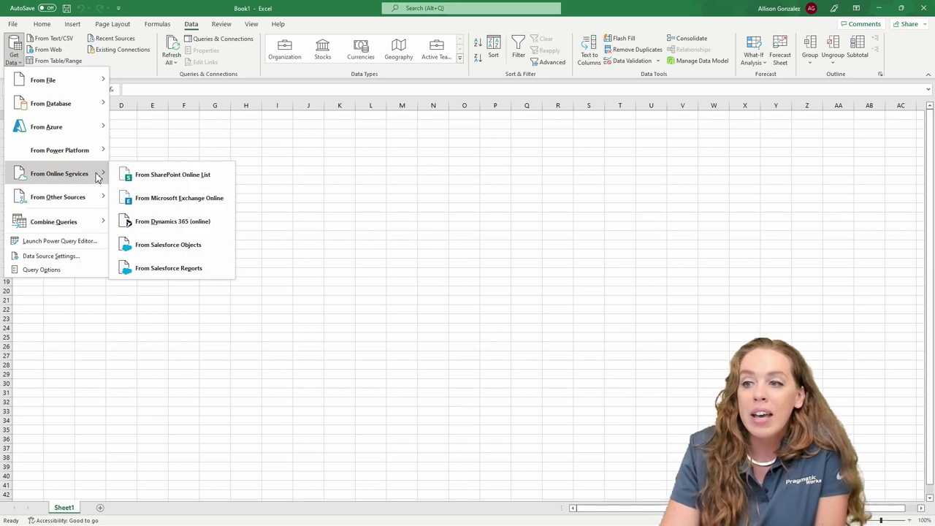
mouse_move(86, 208)
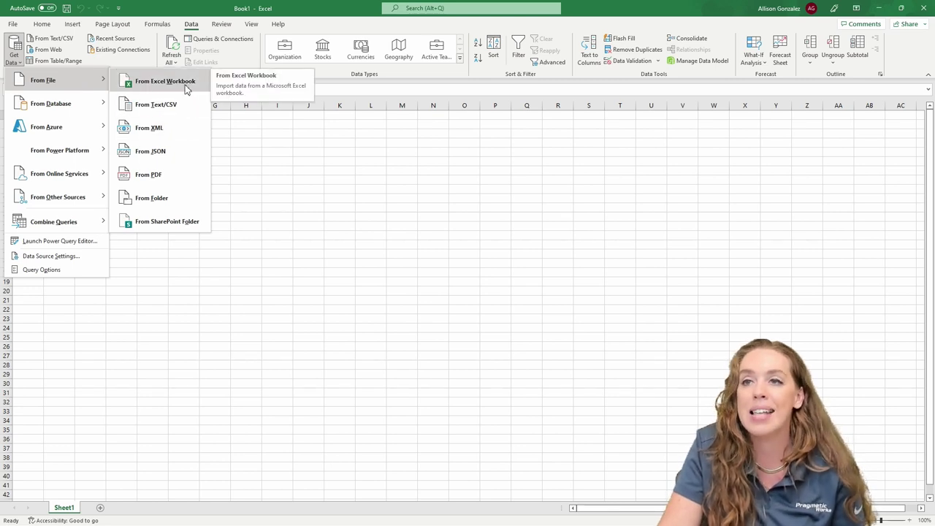
click(187, 88)
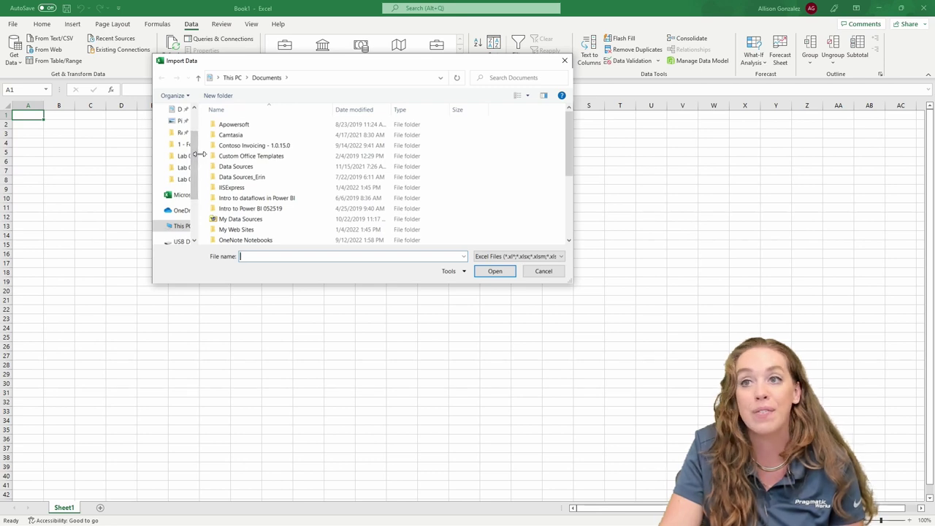
drag(197, 154, 228, 155)
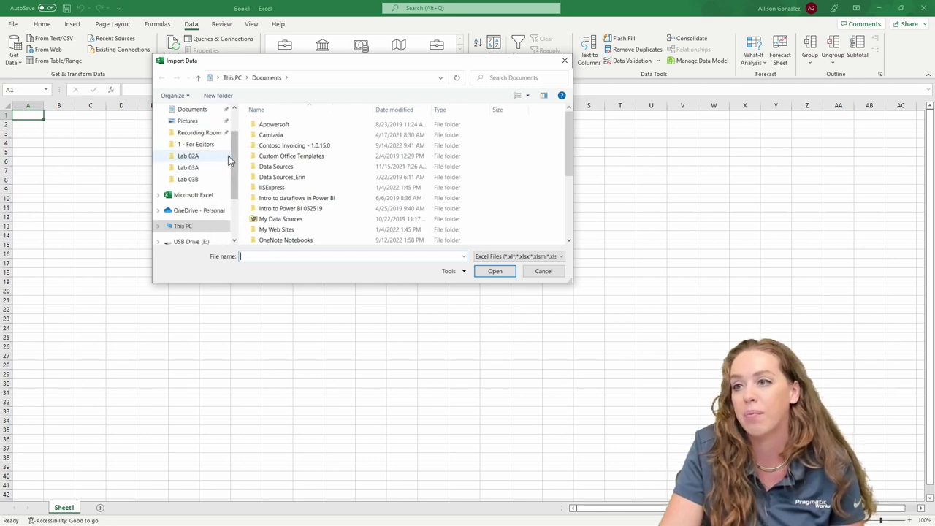
key(Escape)
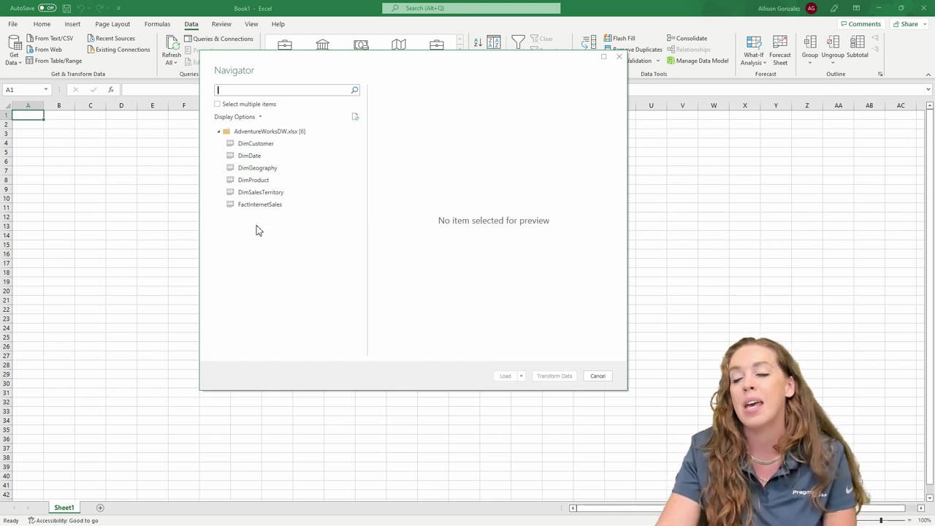
Choose the DimCustomer table in the Navigator and open it in Power Query Editor for transformation.
click(261, 143)
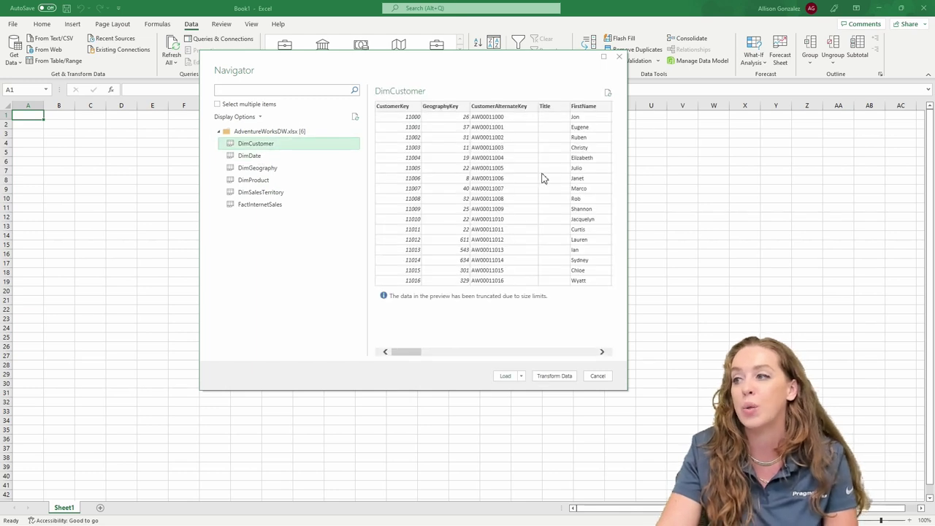
mouse_move(418, 353)
mouse_down()
mouse_move(603, 351)
mouse_move(406, 365)
mouse_up()
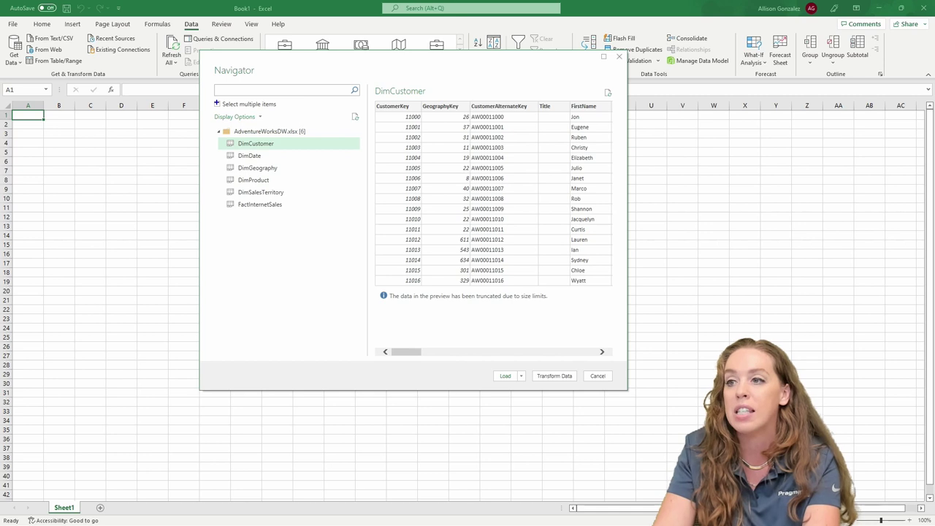
drag(213, 112, 197, 124)
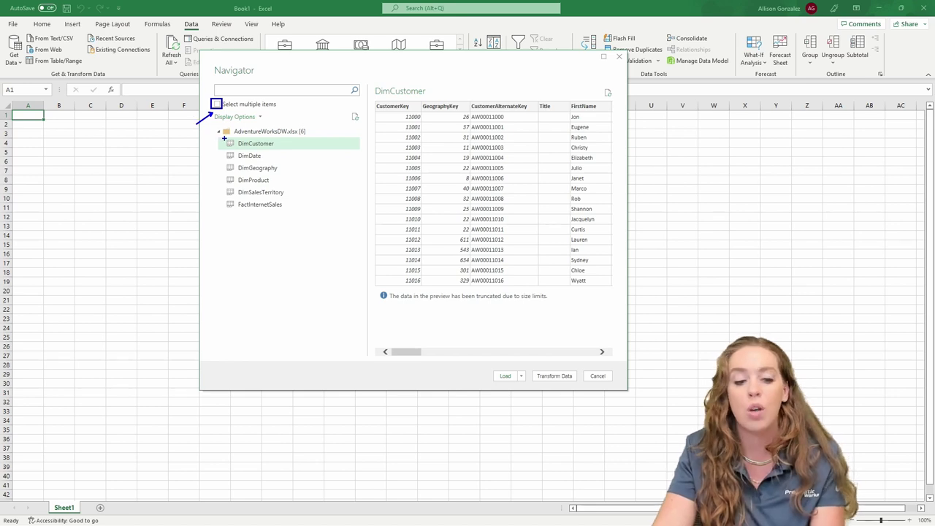
key(Escape)
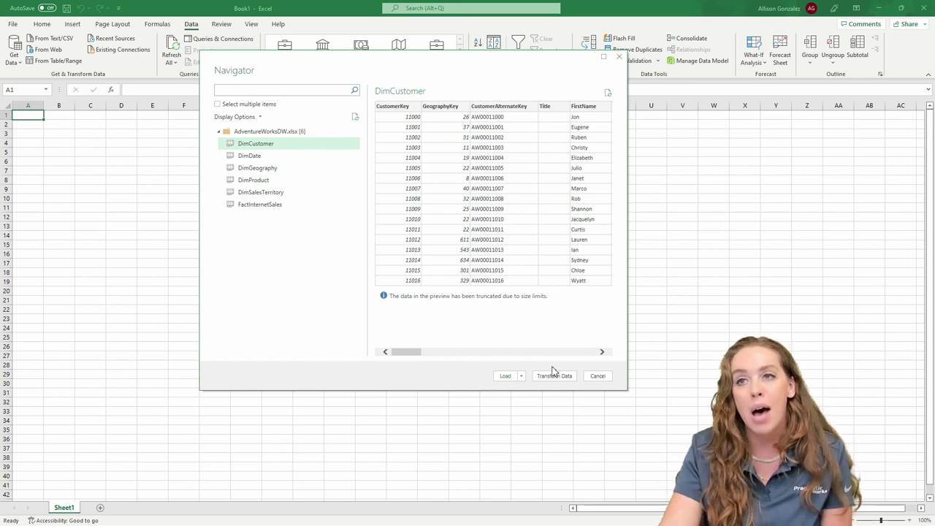
click(522, 377)
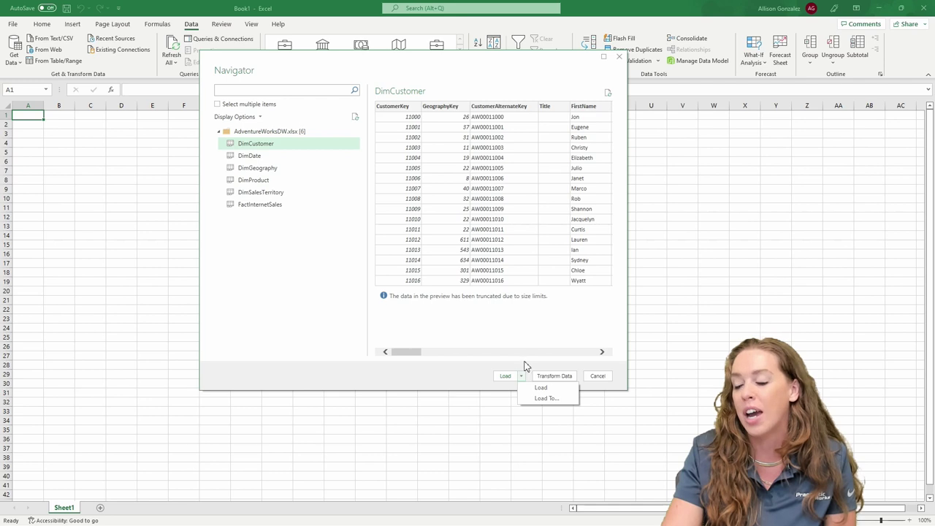
click(546, 366)
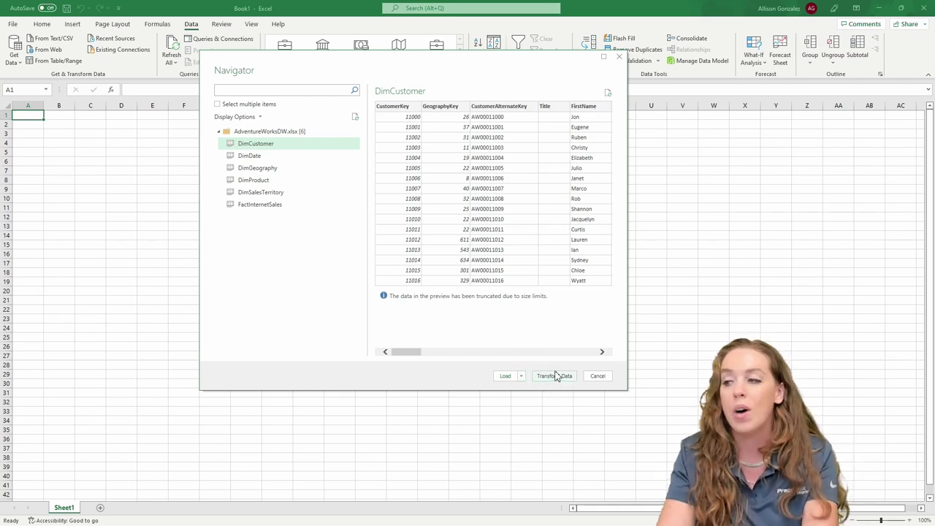
drag(558, 381, 574, 434)
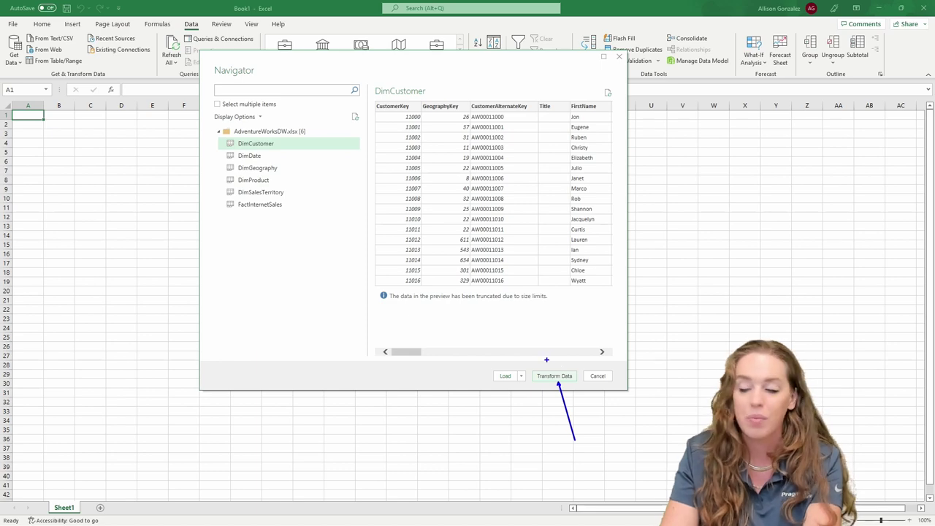
key(Escape)
click(559, 376)
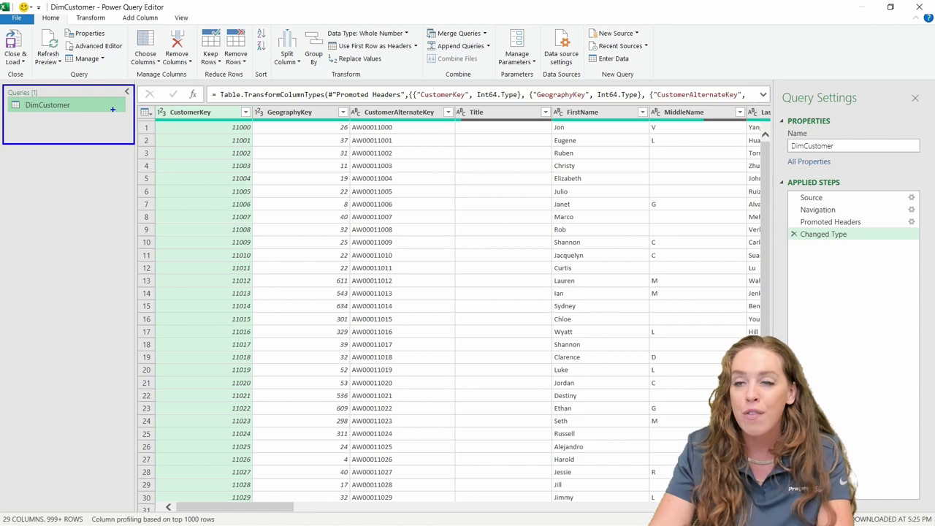
drag(11, 117, 121, 133)
mouse_move(11, 139)
mouse_down()
mouse_move(37, 151)
mouse_move(120, 154)
mouse_up()
key(ctrl+z)
key(ctrl+z)
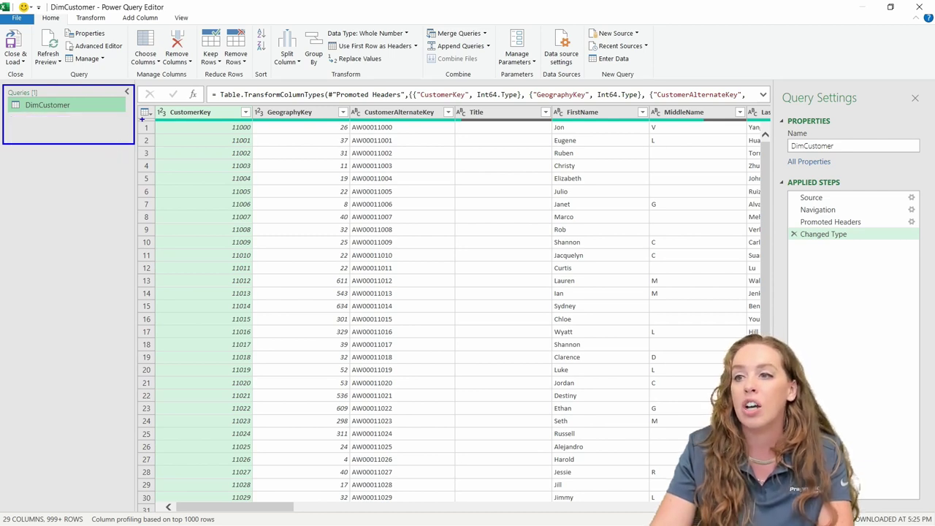
mouse_move(138, 106)
mouse_down()
mouse_move(548, 330)
mouse_move(761, 460)
mouse_move(777, 513)
mouse_up()
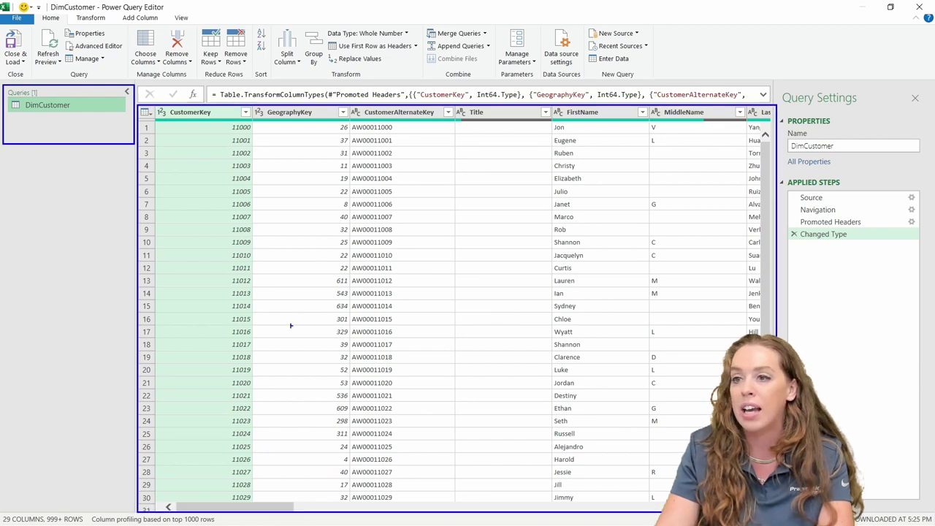
drag(133, 154, 94, 114)
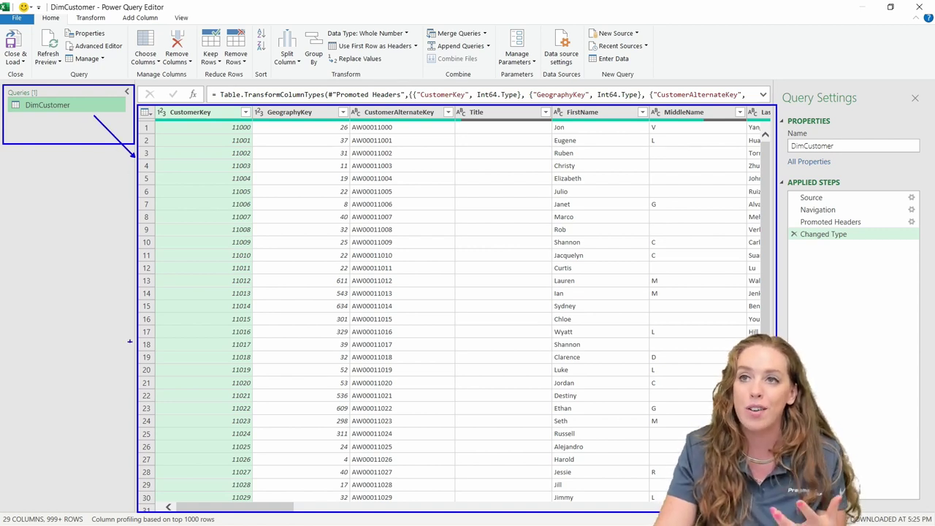
drag(57, 514, 66, 468)
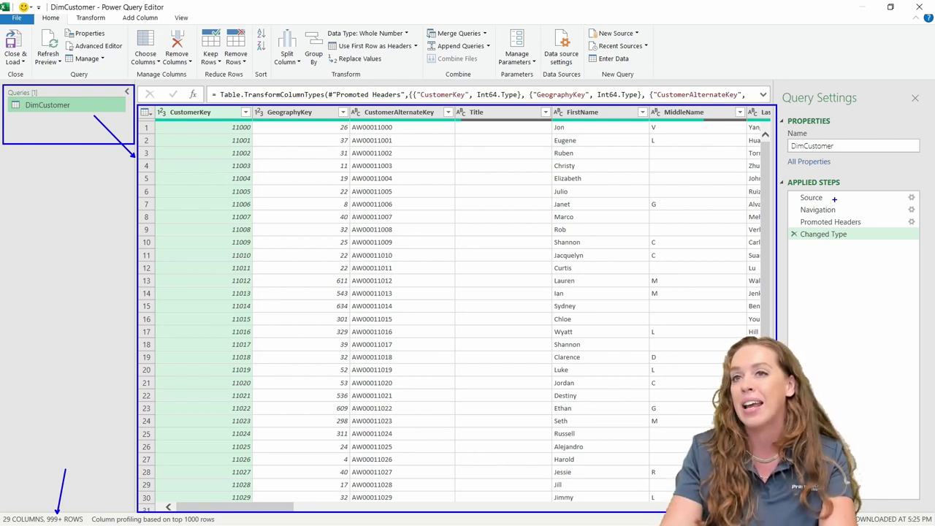
mouse_move(781, 175)
mouse_down()
mouse_move(857, 198)
mouse_move(926, 255)
mouse_up()
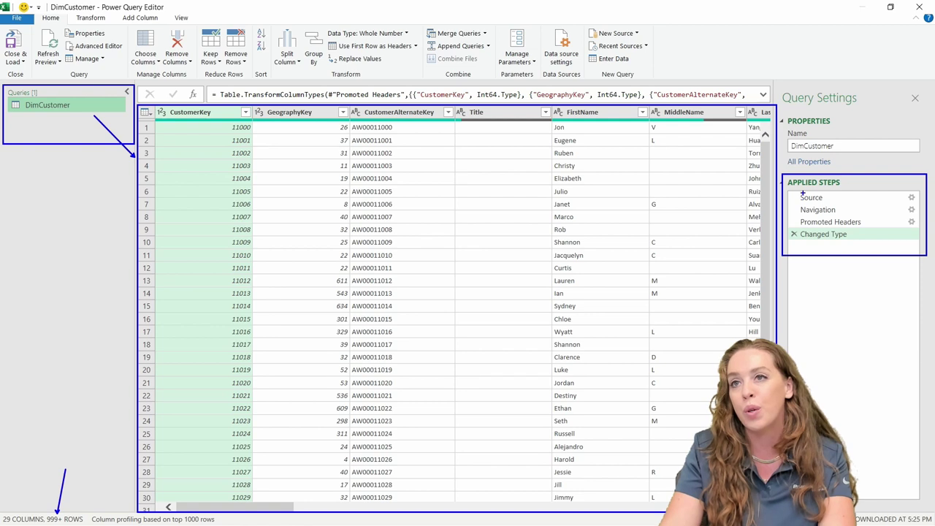
mouse_move(785, 188)
mouse_down()
mouse_move(802, 245)
mouse_move(792, 294)
mouse_up()
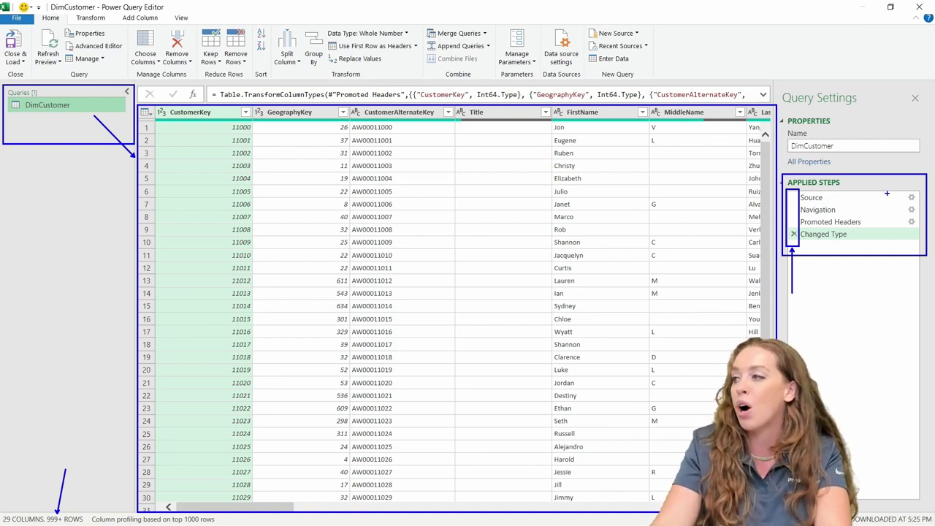
drag(904, 187, 920, 248)
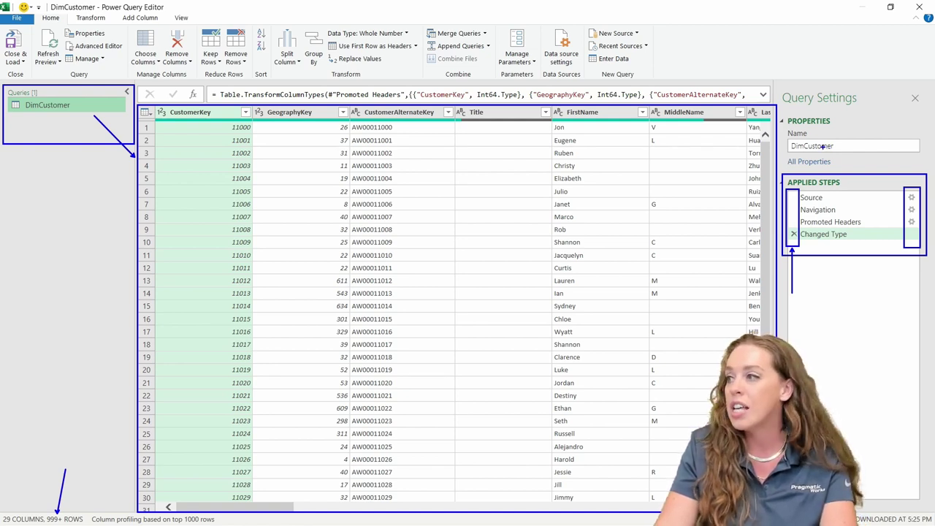
drag(837, 142, 859, 117)
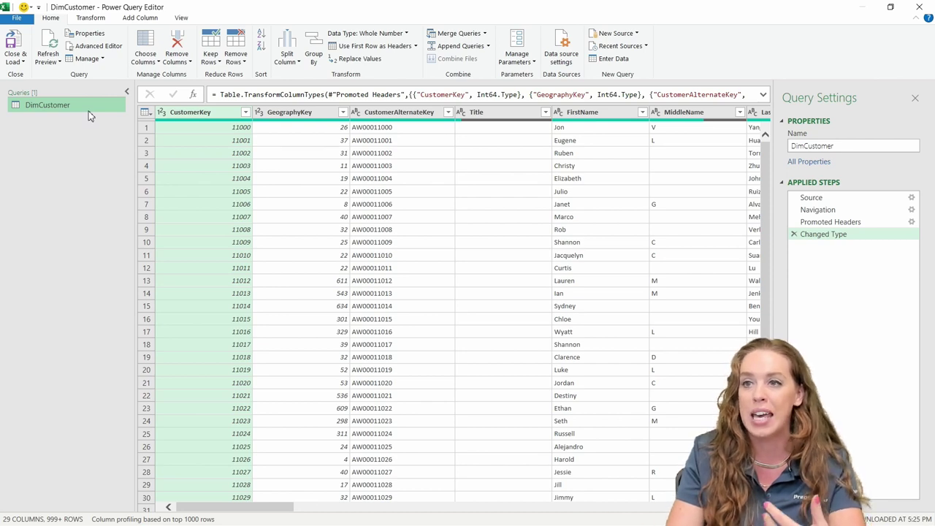
click(47, 62)
drag(12, 15, 121, 206)
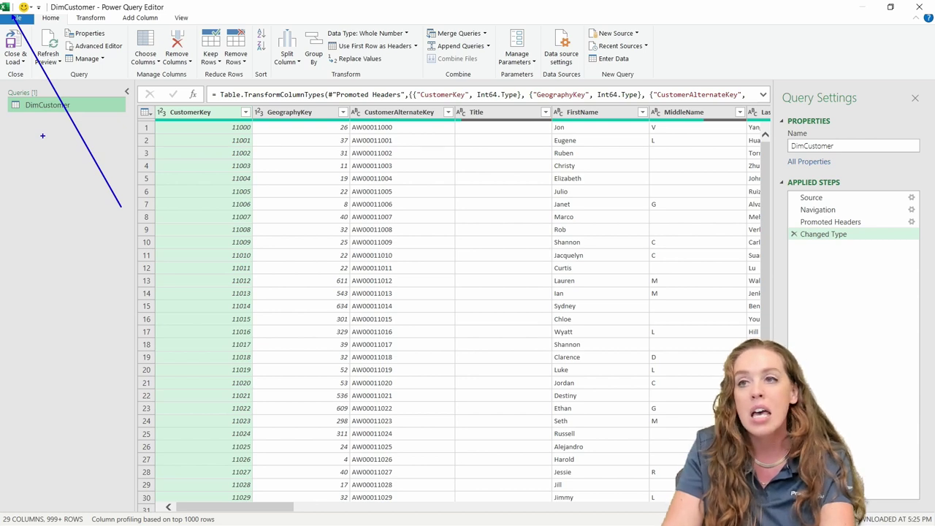
key(Escape)
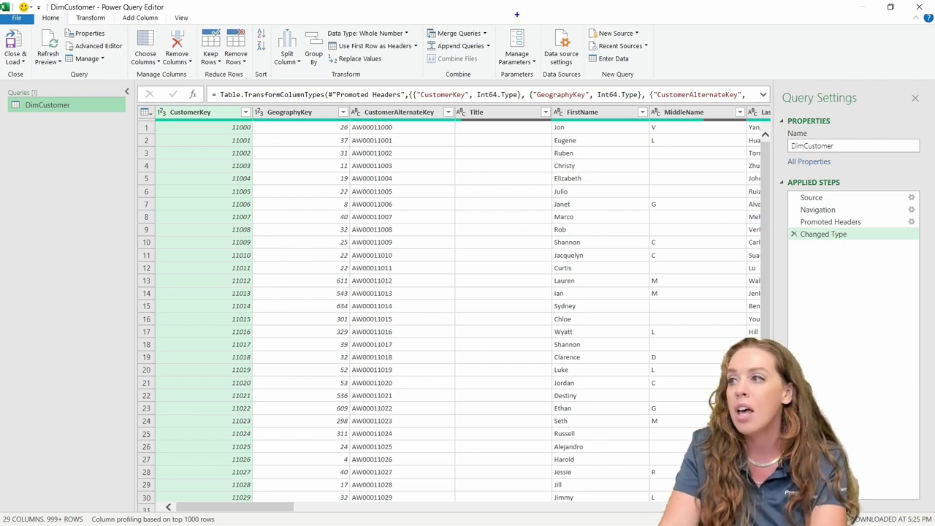
drag(582, 27, 653, 78)
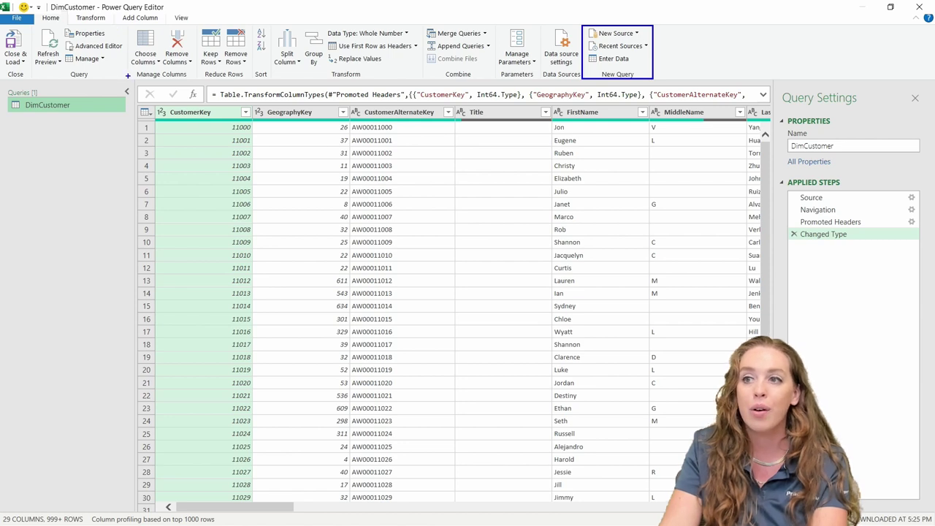
drag(122, 75, 122, 111)
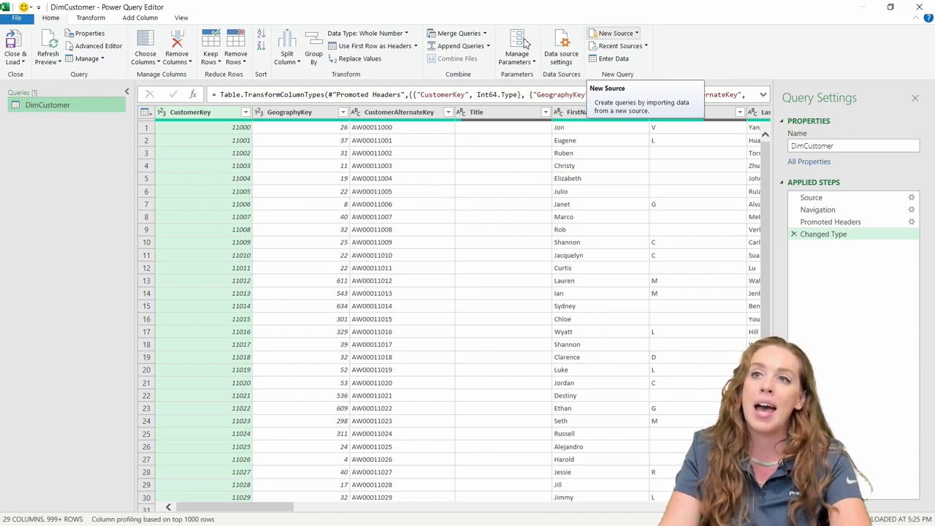
Display the Transform commands for the DimCustomer query and dismiss the tip about custom data types.
click(90, 18)
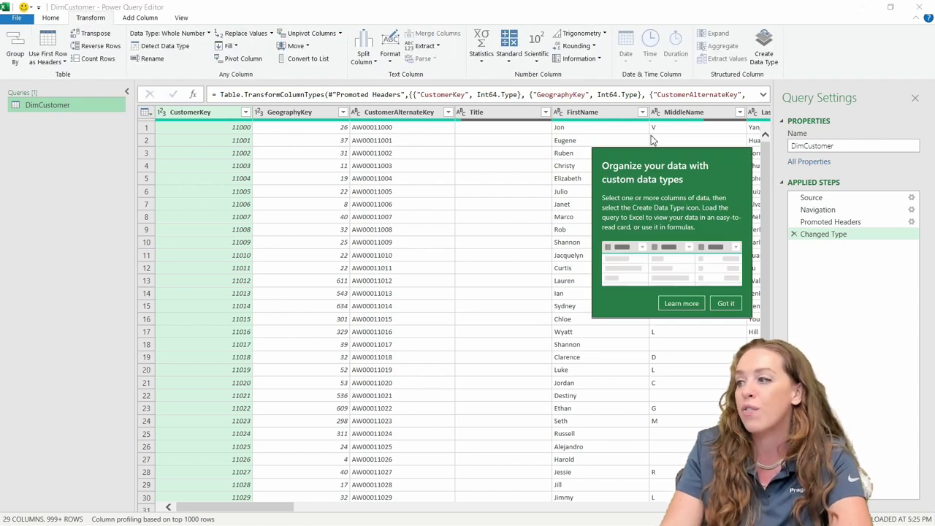
click(725, 302)
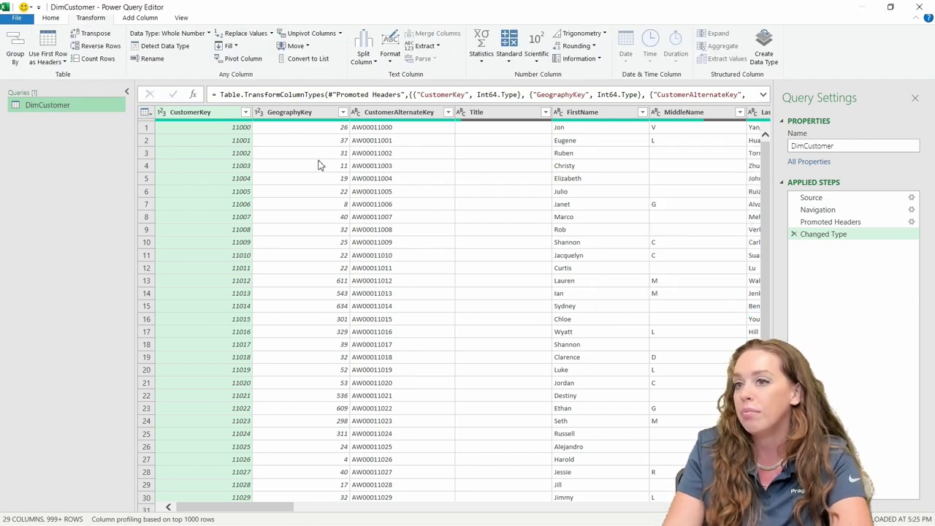
Review the Add Column and View commands for the DimCustomer query, and return to the Home commands.
click(136, 18)
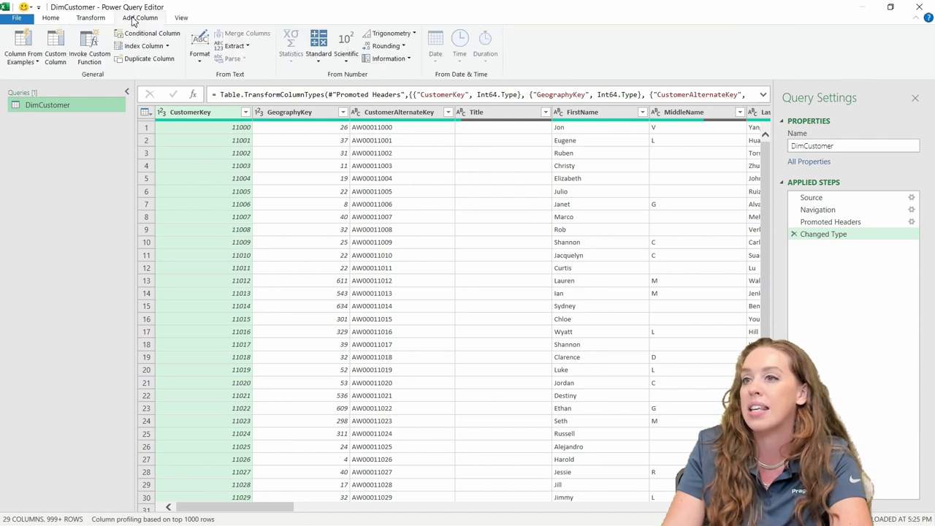
click(180, 19)
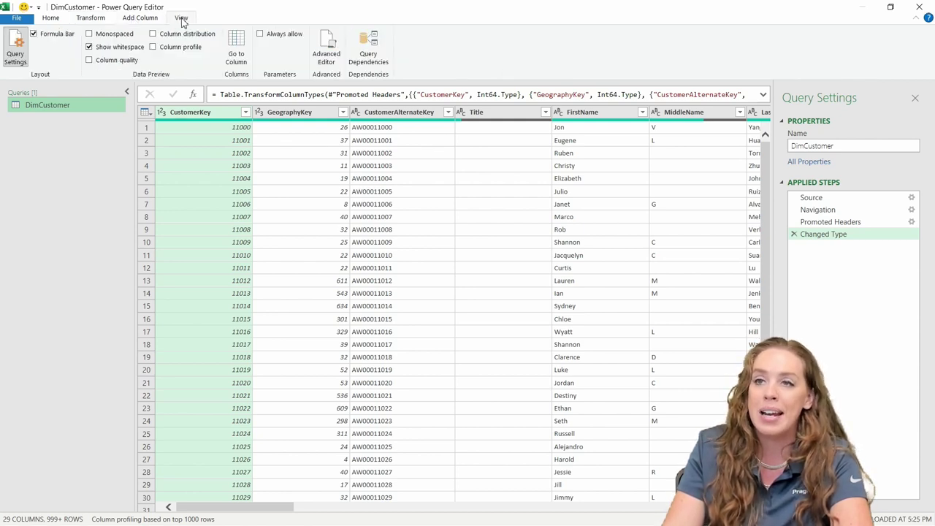
click(49, 19)
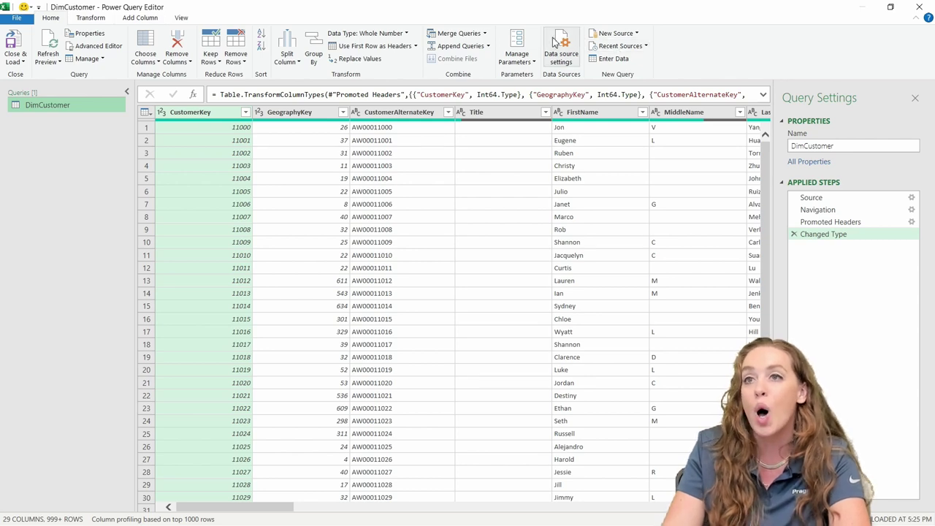
Review the context commands for the CustomerAlternateKey column, comparing Remove, Transform and Split Column with their counterparts among the Home commands.
right_click(403, 116)
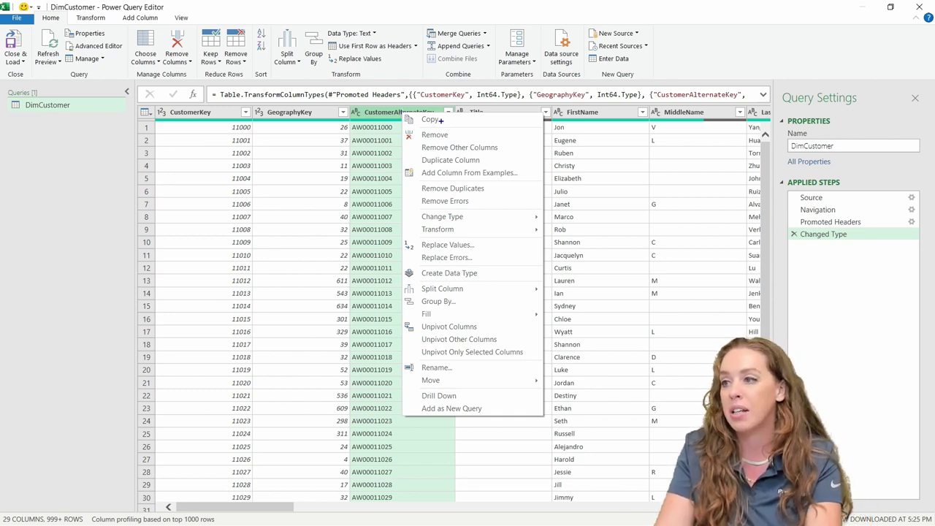
drag(412, 130, 509, 154)
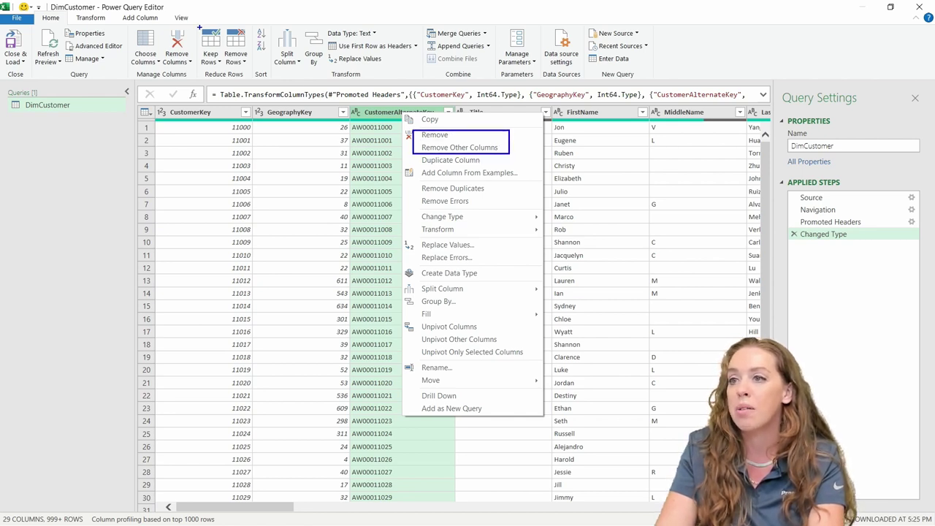
mouse_move(157, 27)
mouse_down()
mouse_move(192, 52)
mouse_move(202, 77)
mouse_up()
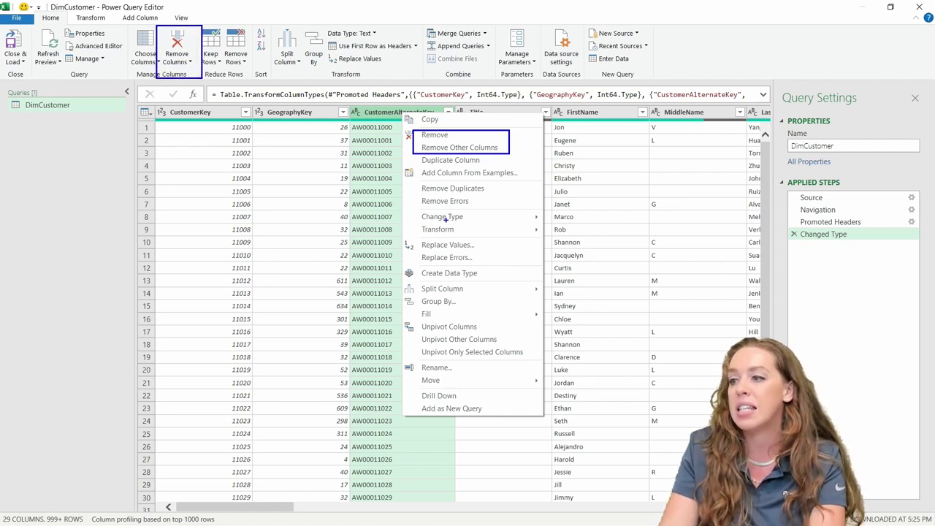
mouse_move(410, 220)
mouse_down()
mouse_move(421, 235)
mouse_move(540, 236)
mouse_up()
drag(266, 17, 423, 79)
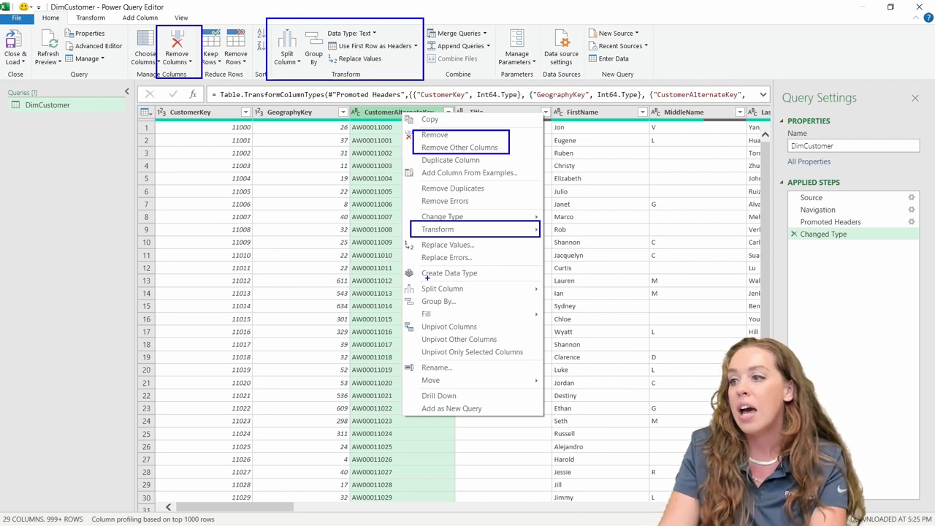
drag(402, 280, 543, 301)
drag(289, 71, 307, 152)
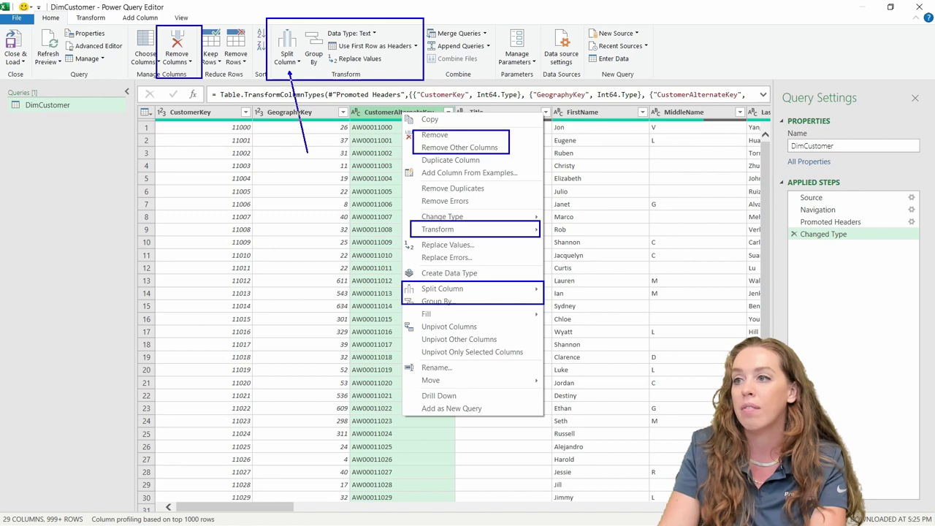
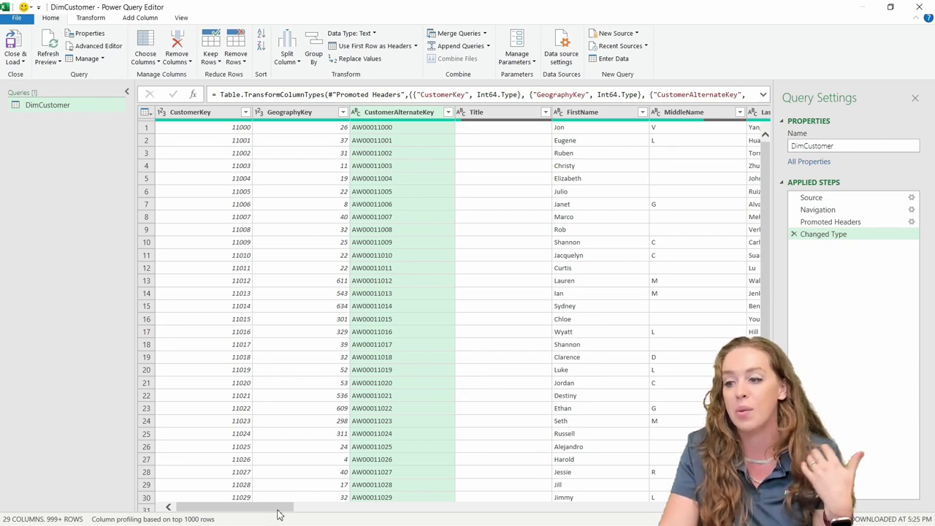
Select the CustomerKey, GeographyKey, Title and TotalChildren columns together and review the commands offered for a multi-column selection.
right_click(203, 115)
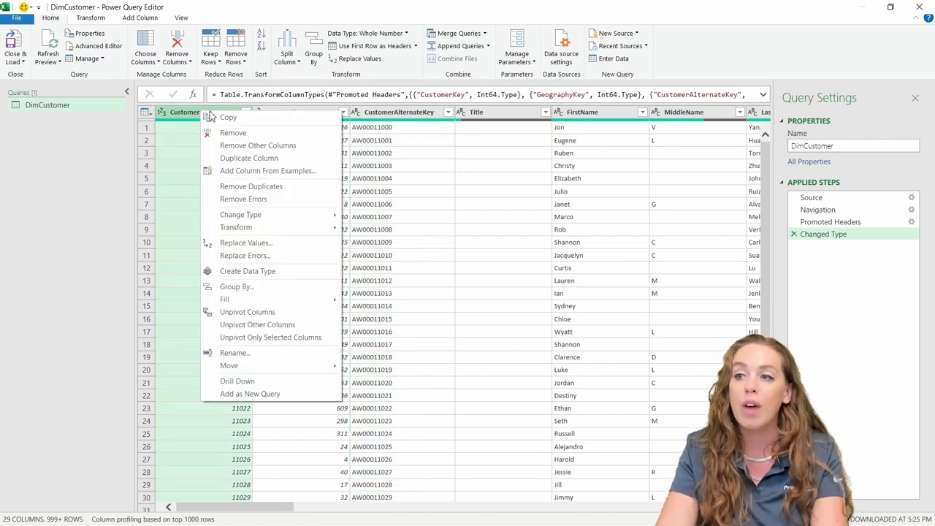
ctrl+click(276, 111)
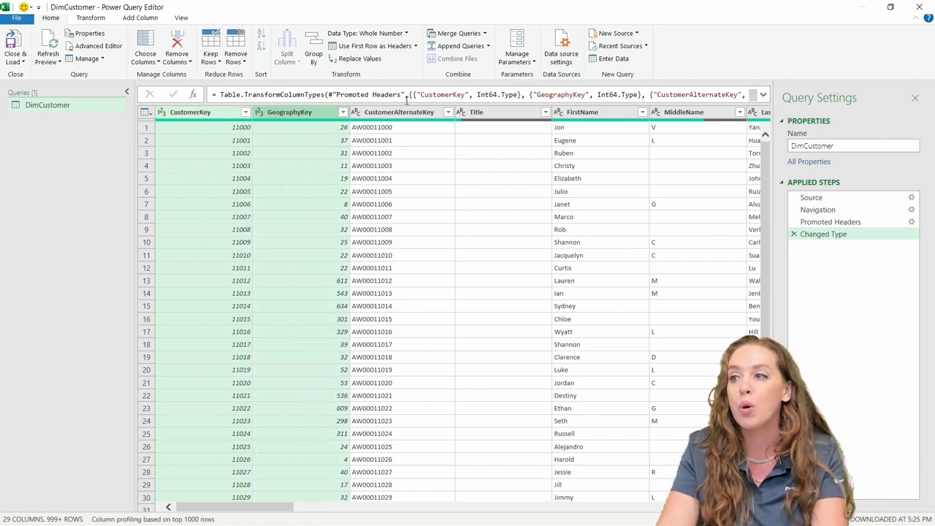
ctrl+click(502, 112)
right_click(503, 115)
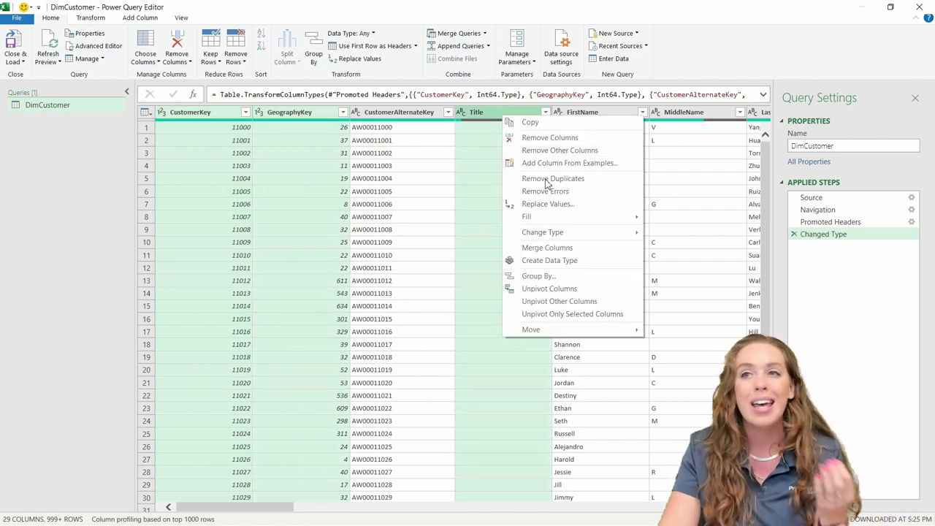
click(276, 509)
drag(276, 510, 460, 506)
click(382, 112)
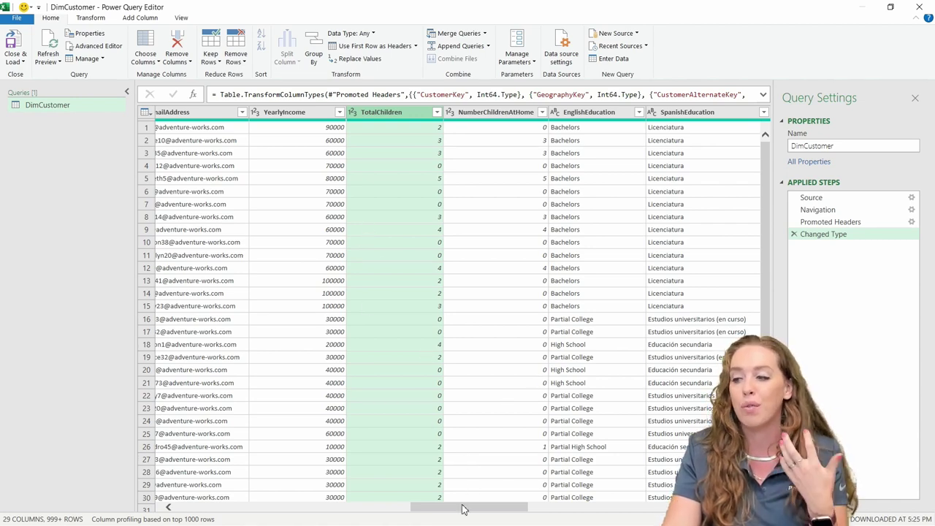
drag(467, 506, 234, 506)
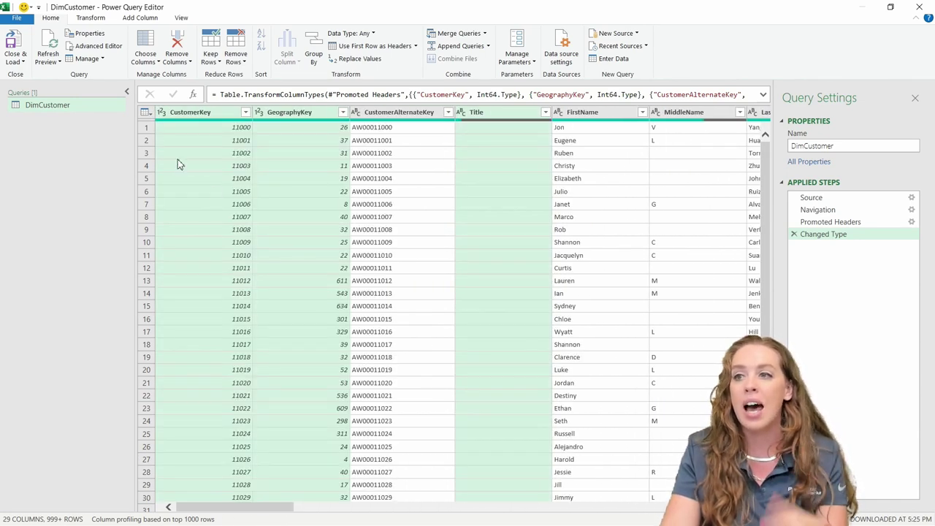
Use Choose Columns to keep only FirstName, LastName, BirthDate and YearlyIncome in the DimCustomer query.
click(148, 44)
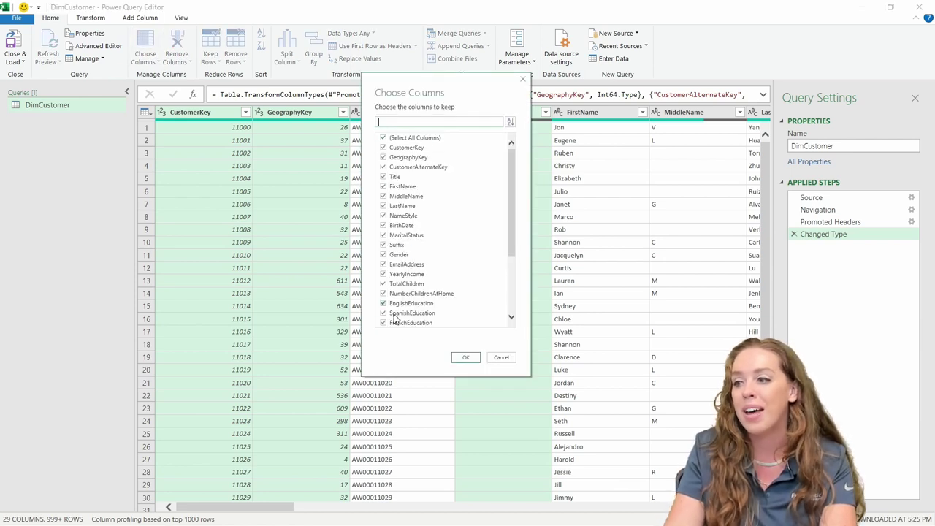
drag(508, 210, 511, 146)
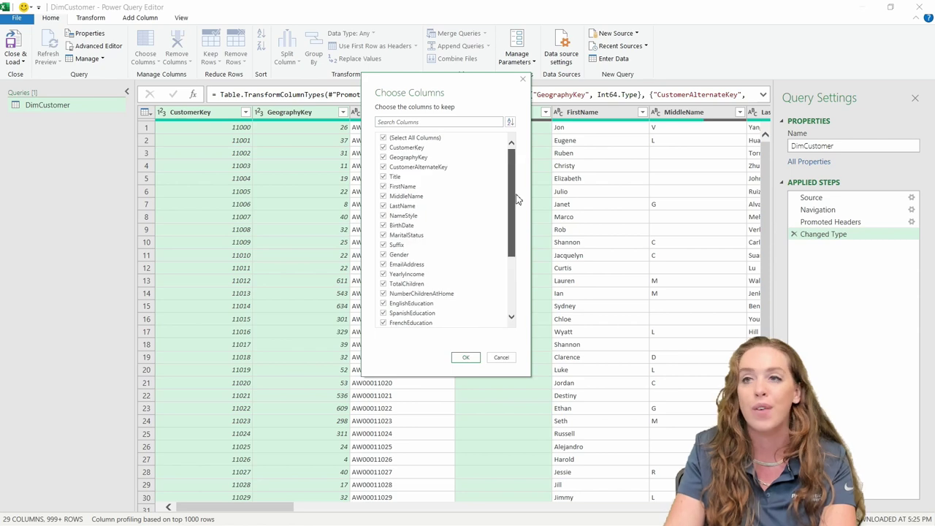
click(383, 139)
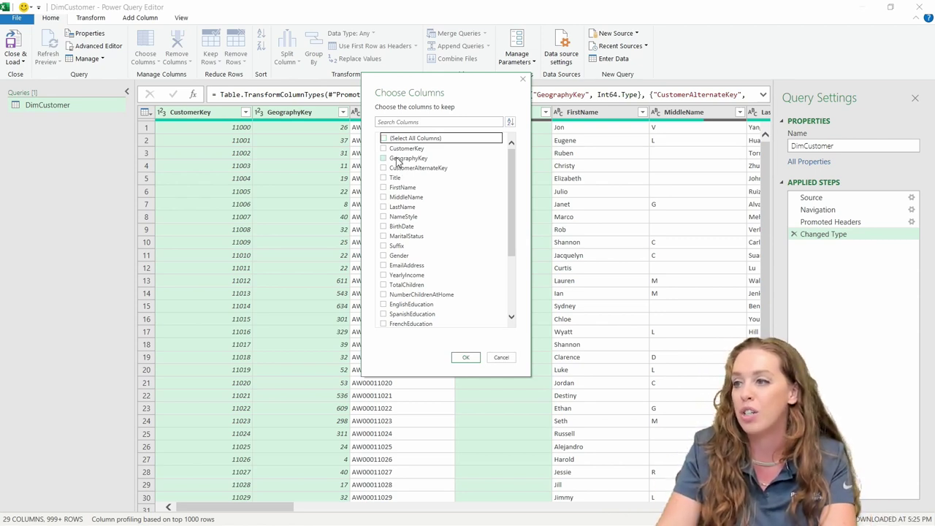
click(384, 187)
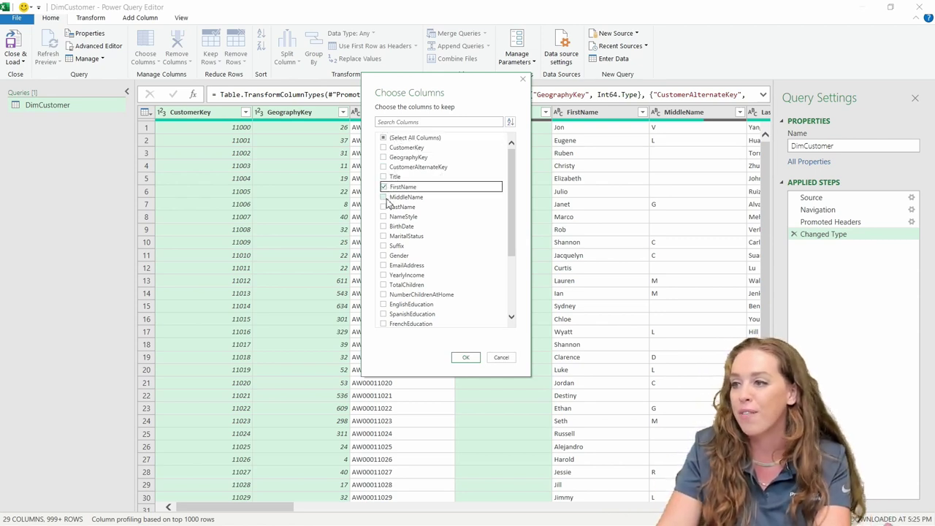
click(384, 207)
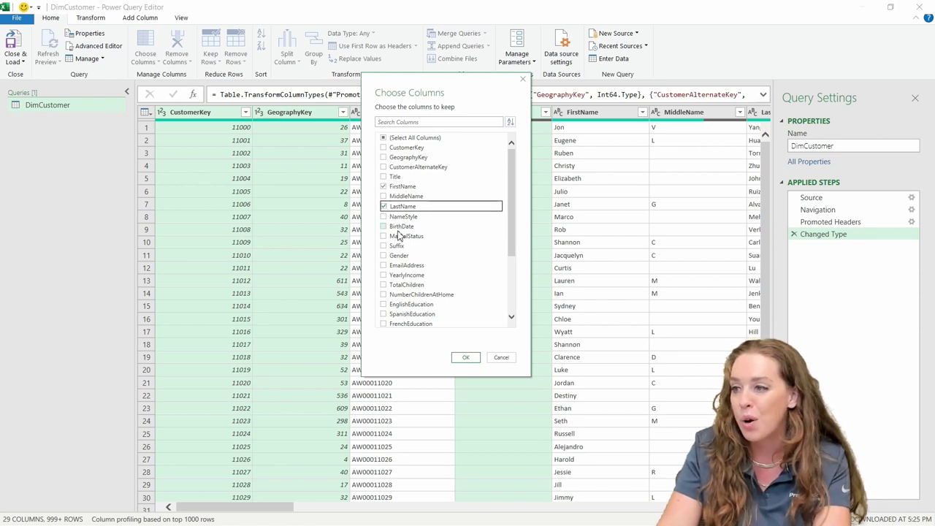
click(384, 226)
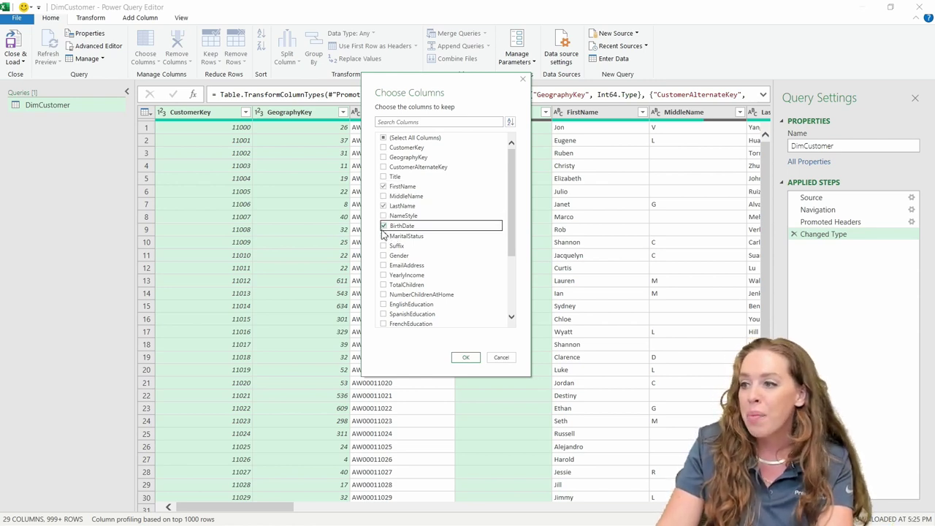
click(384, 276)
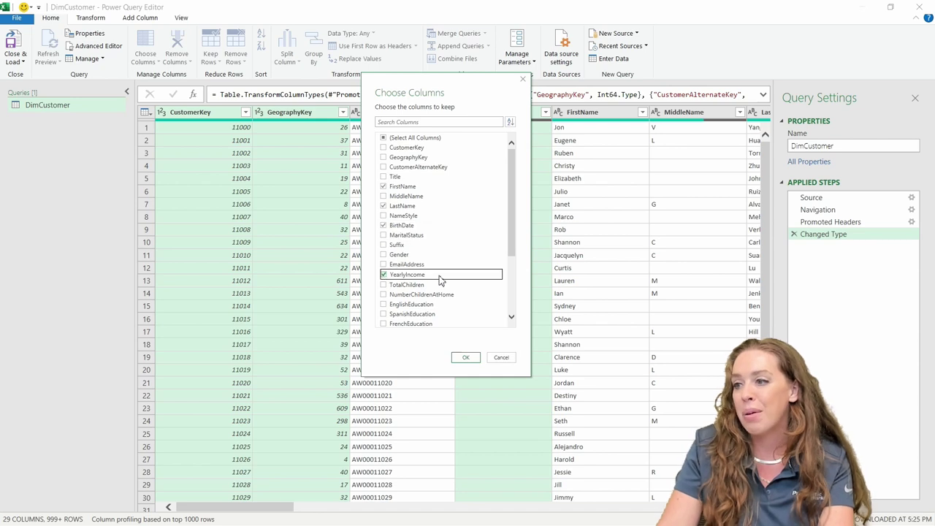
click(468, 357)
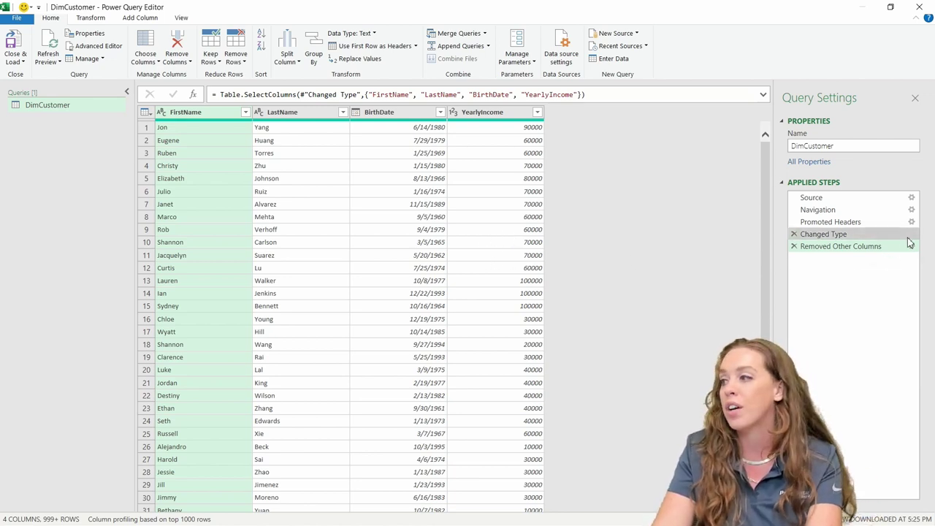
Reopen the settings of the Removed Other Columns step to review the column selection, and close them without changes.
drag(912, 253, 922, 308)
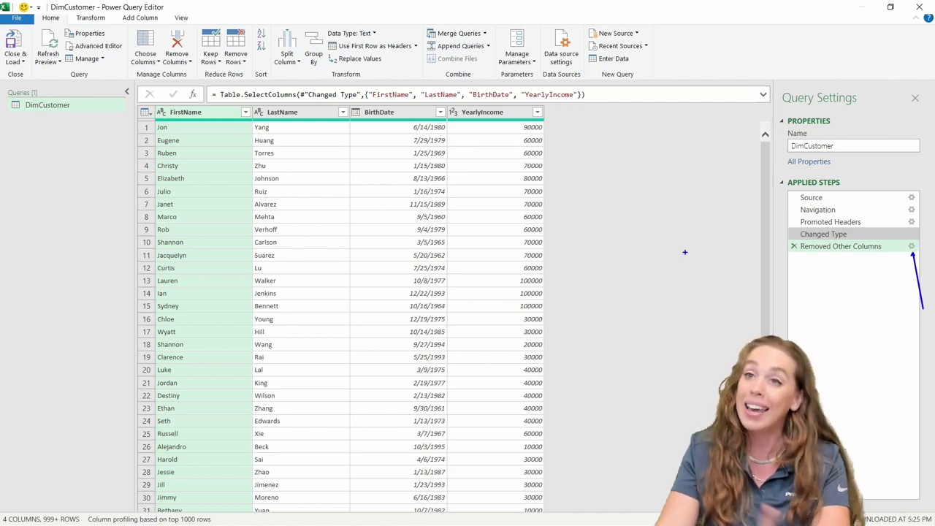
key(Escape)
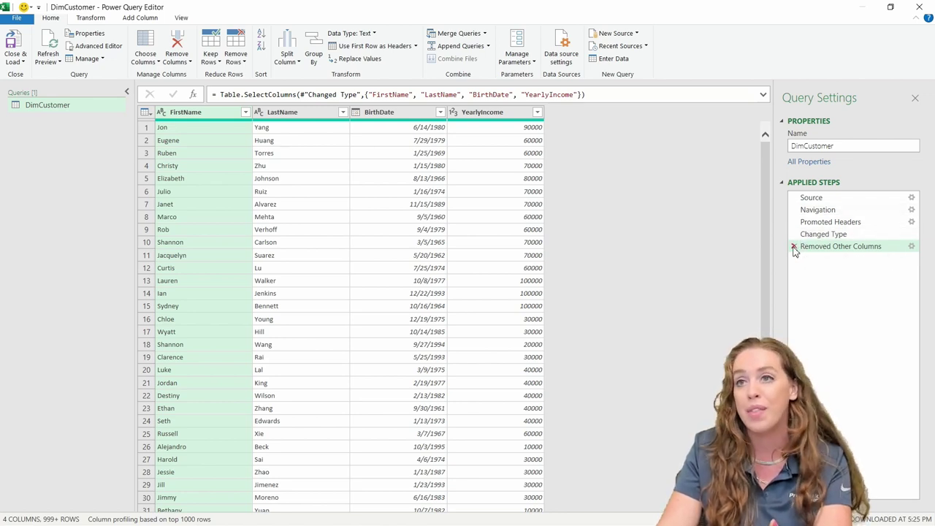
click(911, 247)
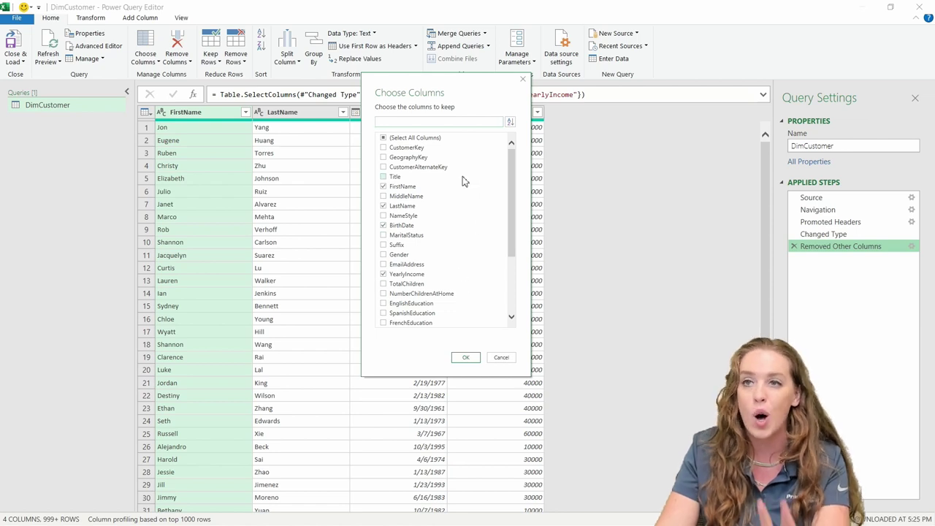
click(522, 81)
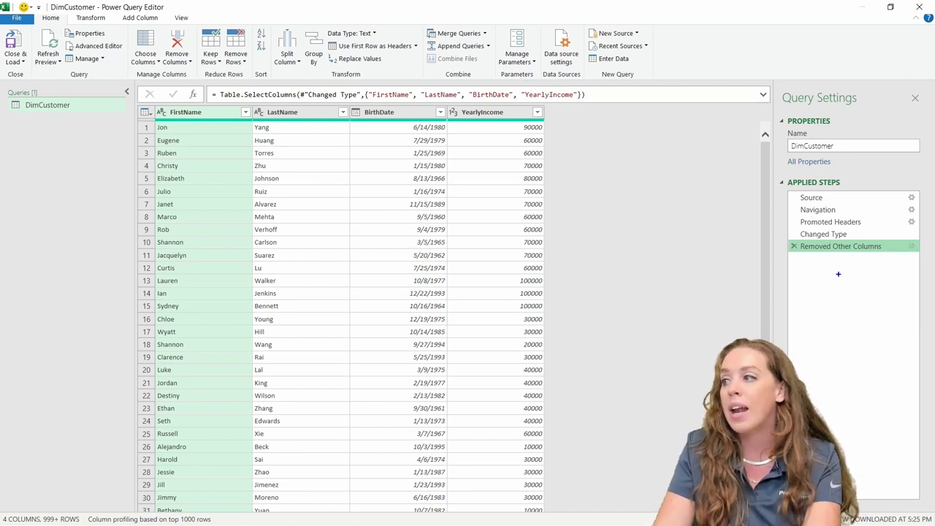
click(788, 240)
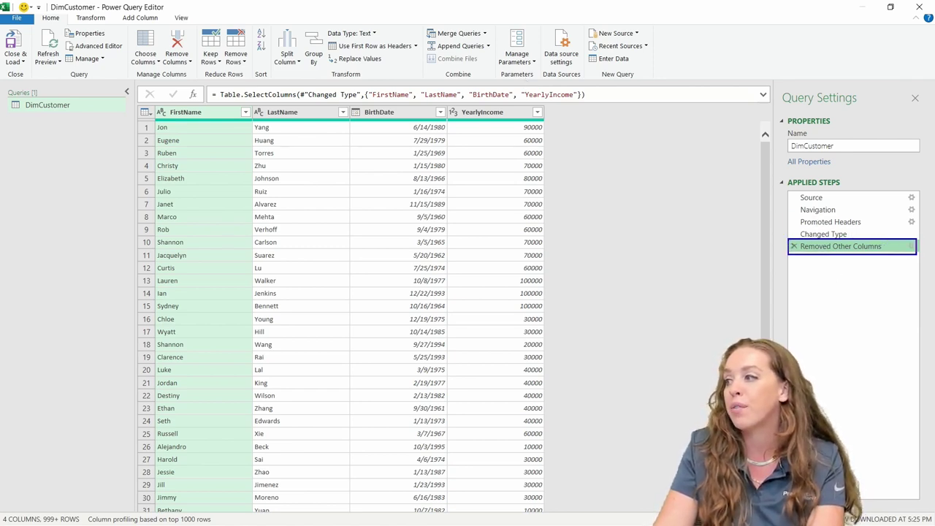
mouse_move(203, 84)
mouse_down()
mouse_move(608, 103)
mouse_move(643, 158)
mouse_move(788, 241)
mouse_up()
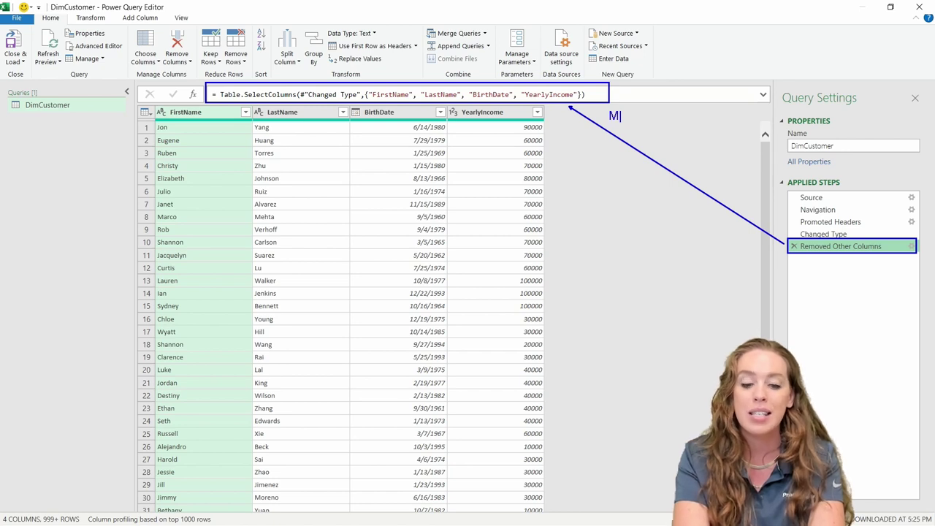
text(ashu)
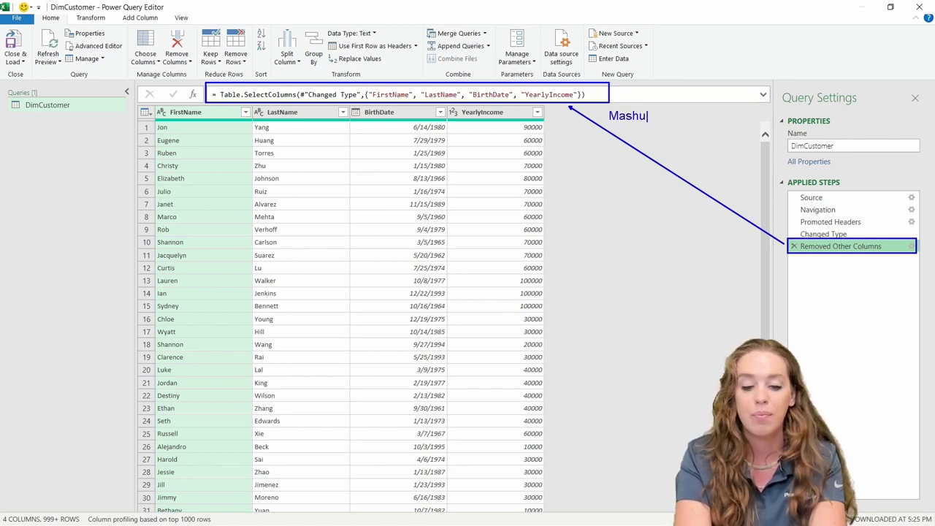
text(p,)
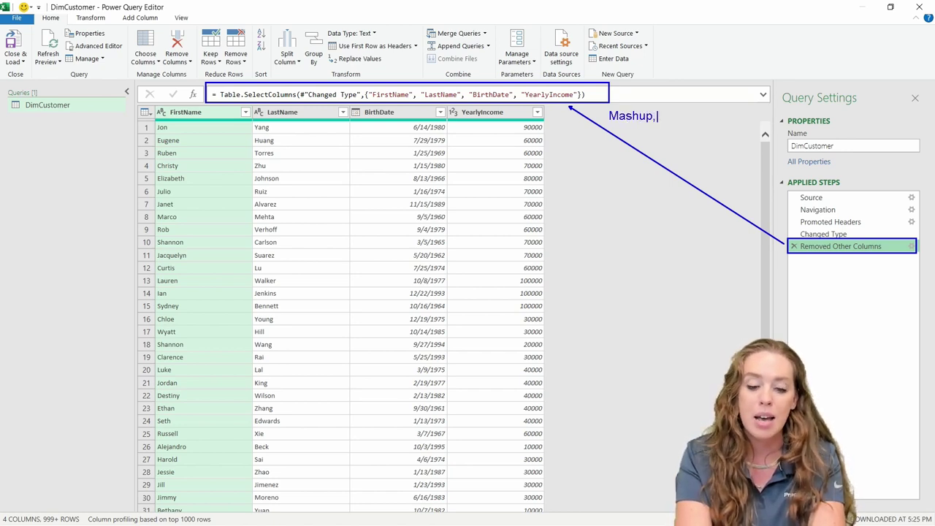
text(M QUery)
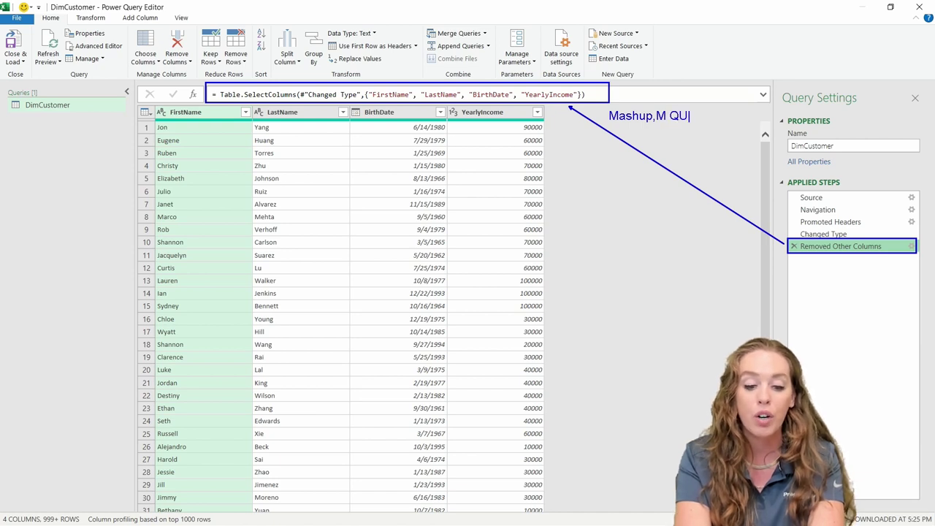
key(BackSpace)
key(BackSpace)
key(BackSpace)
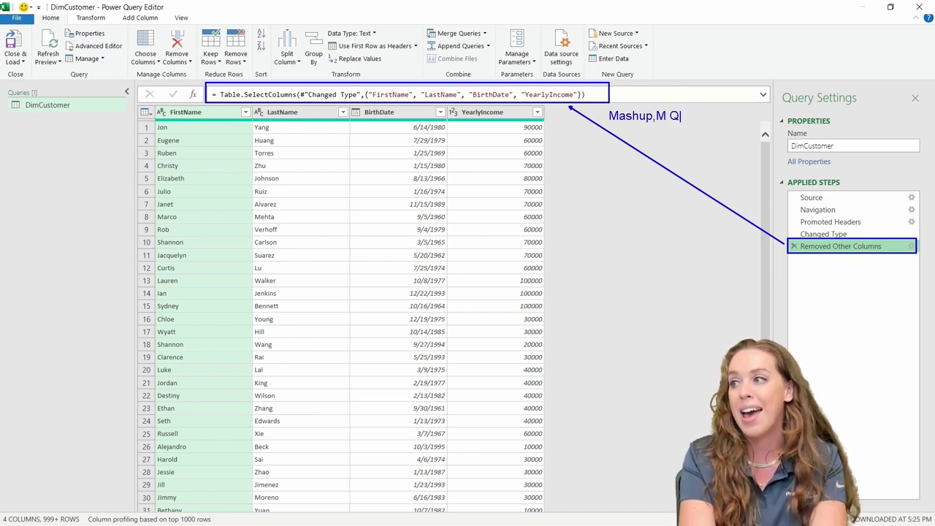
text(uer)
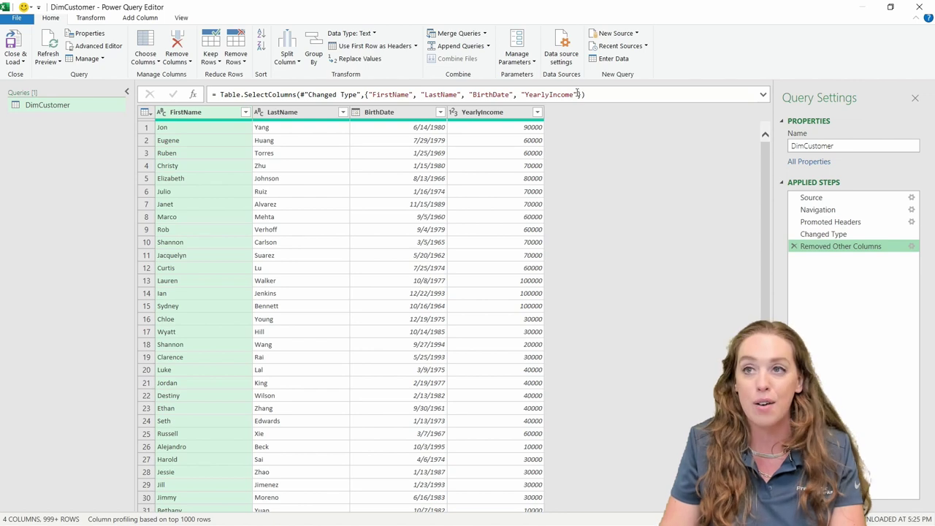
Examine the data preview and formula of the Source, Navigation and Promoted Headers steps in the DimCustomer query.
click(828, 200)
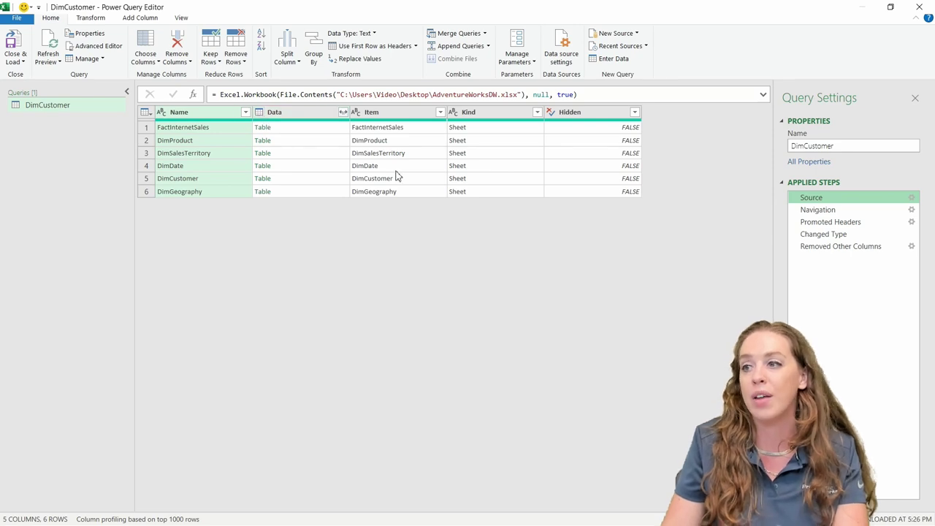
click(833, 210)
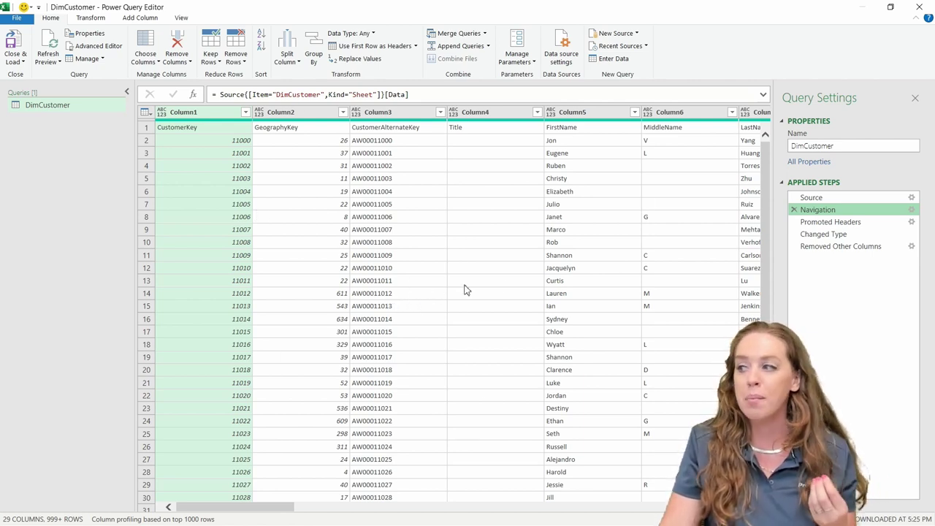
click(828, 228)
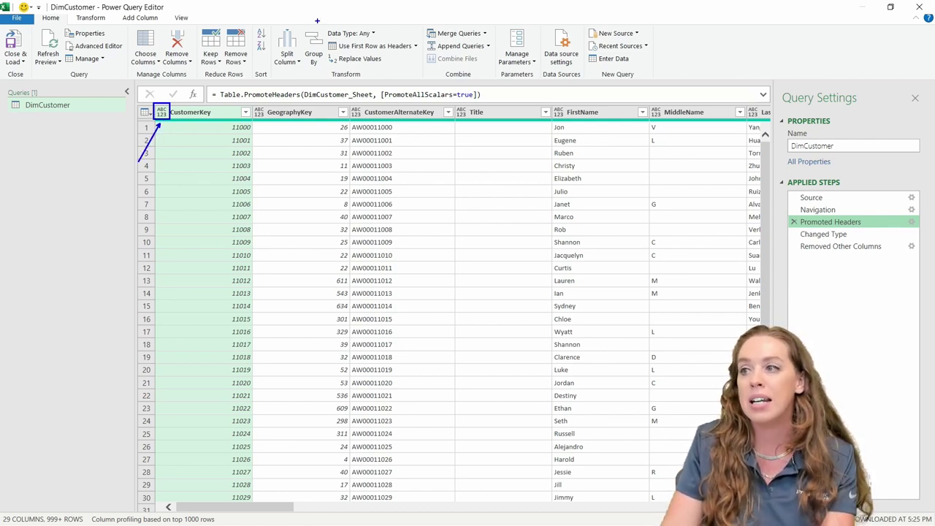
drag(317, 20, 379, 44)
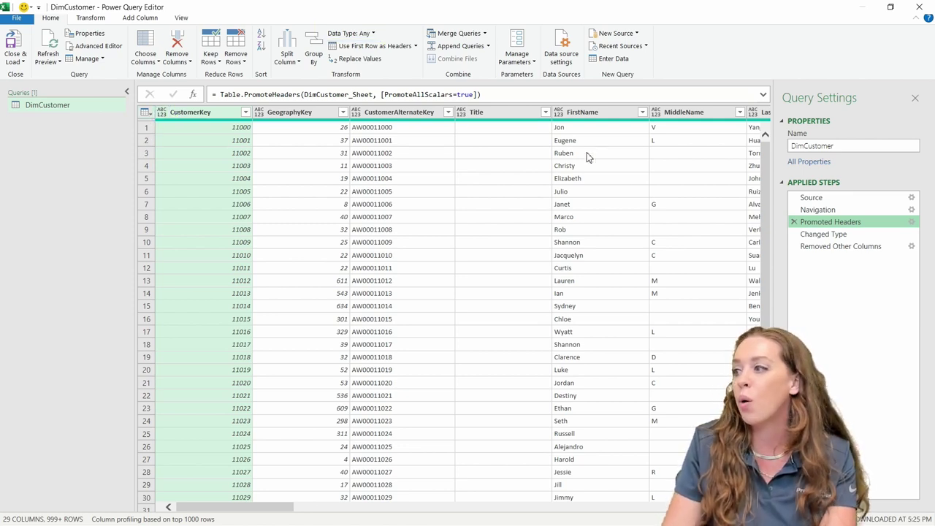
Examine the Changed Type step and the data type choices for CustomerKey and CustomerAlternateKey, and return to the Removed Other Columns step.
click(824, 234)
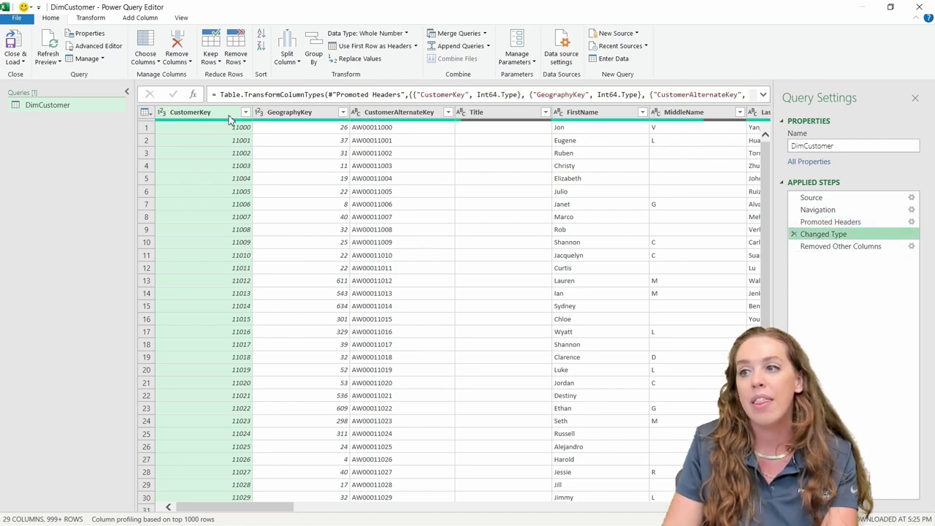
click(162, 112)
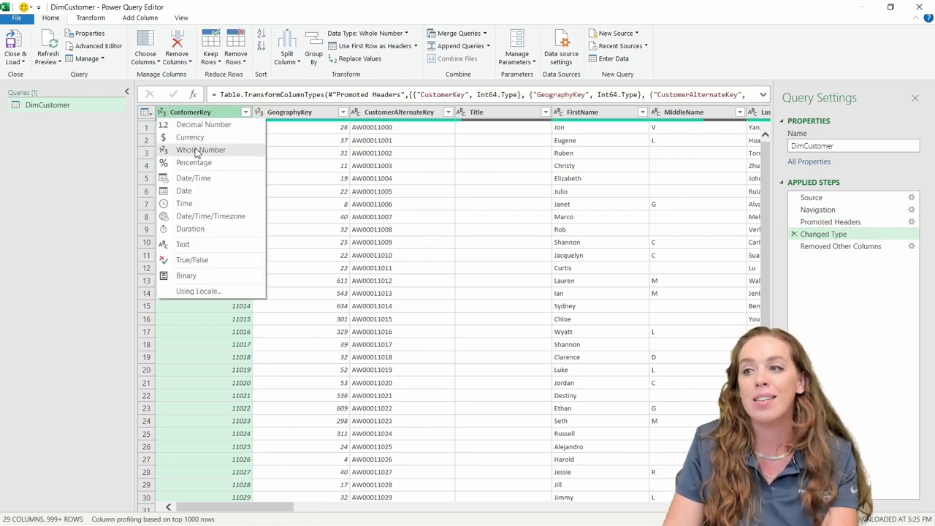
click(357, 113)
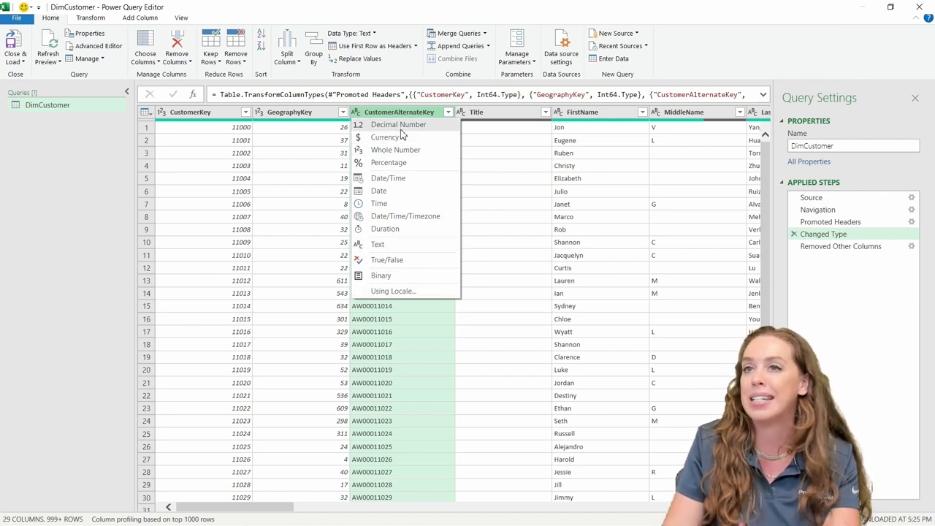
click(93, 193)
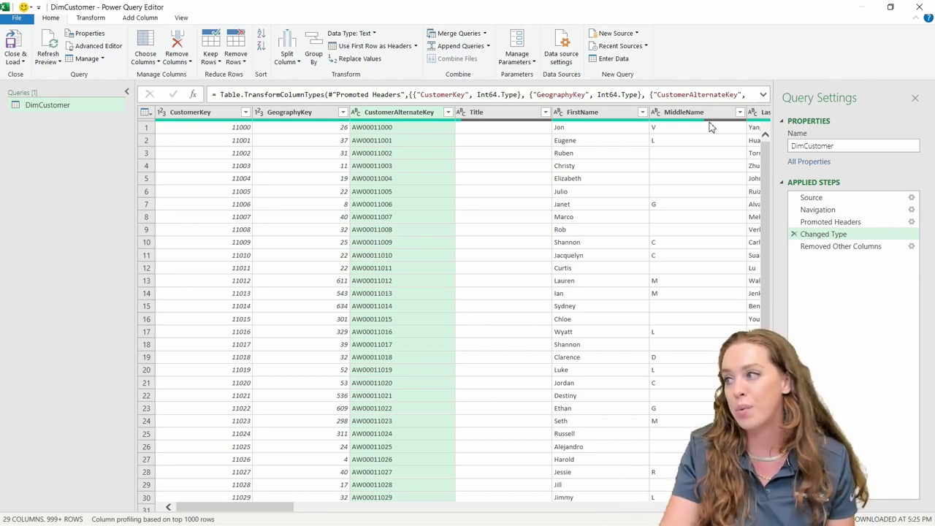
click(838, 247)
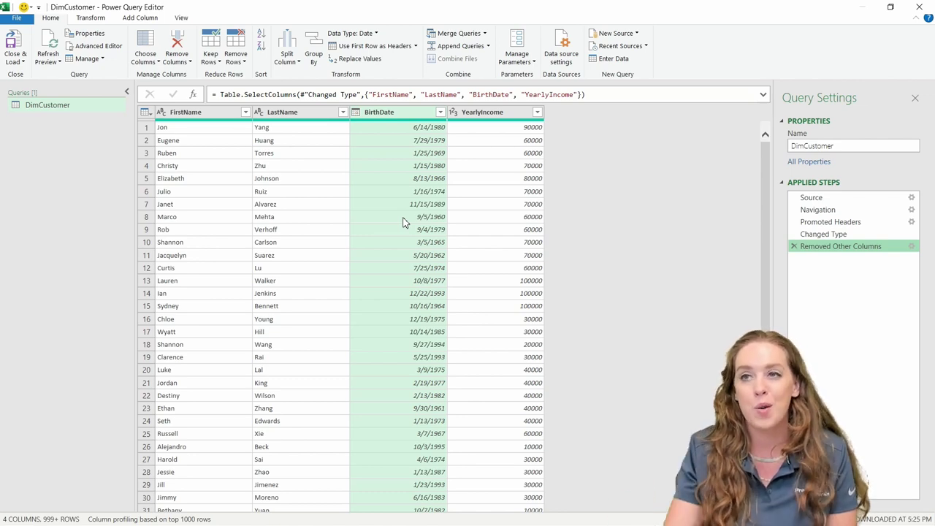
Create a Column From Examples, entering the first customer's first and last name separated by a space as the sample value in row 1.
click(140, 19)
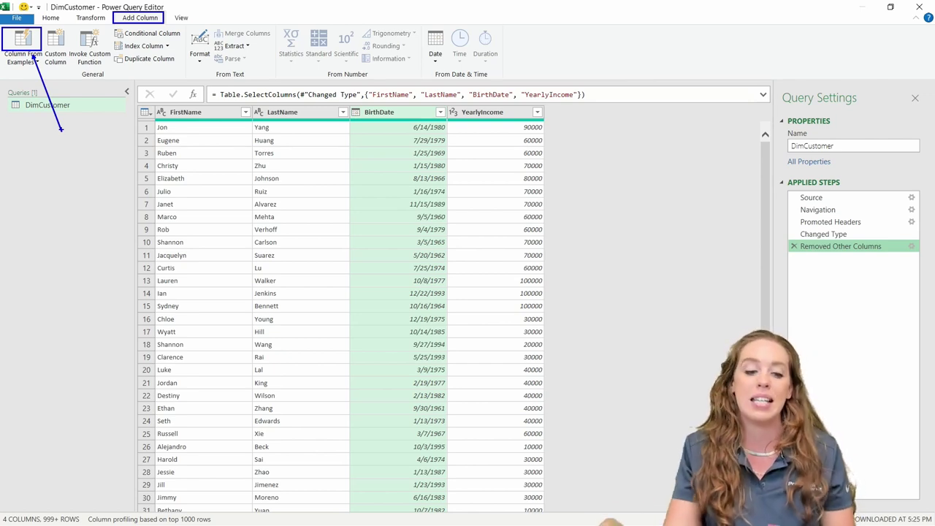
click(26, 44)
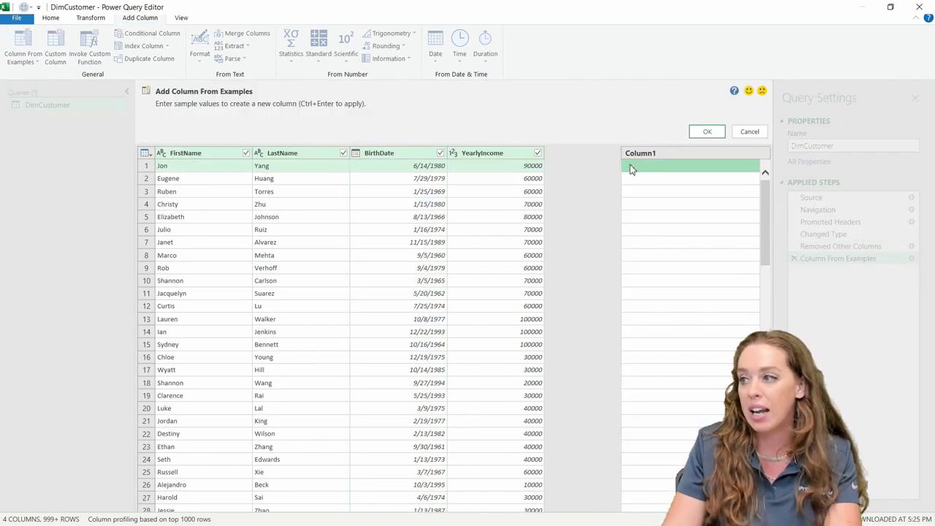
click(623, 160)
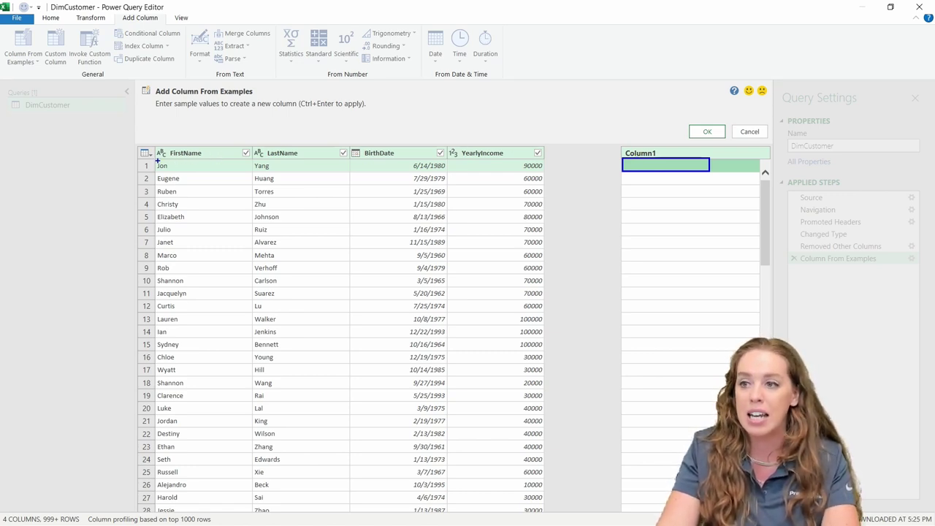
drag(157, 159, 278, 172)
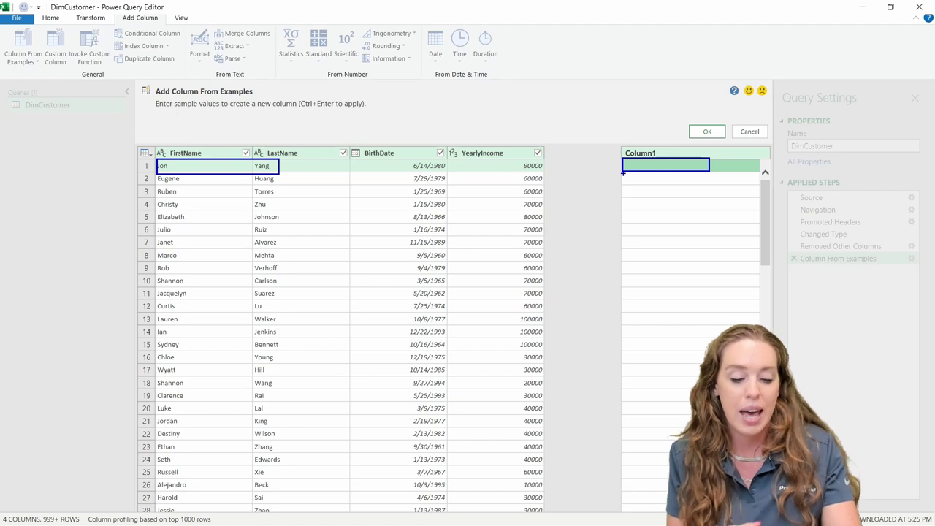
key(Escape)
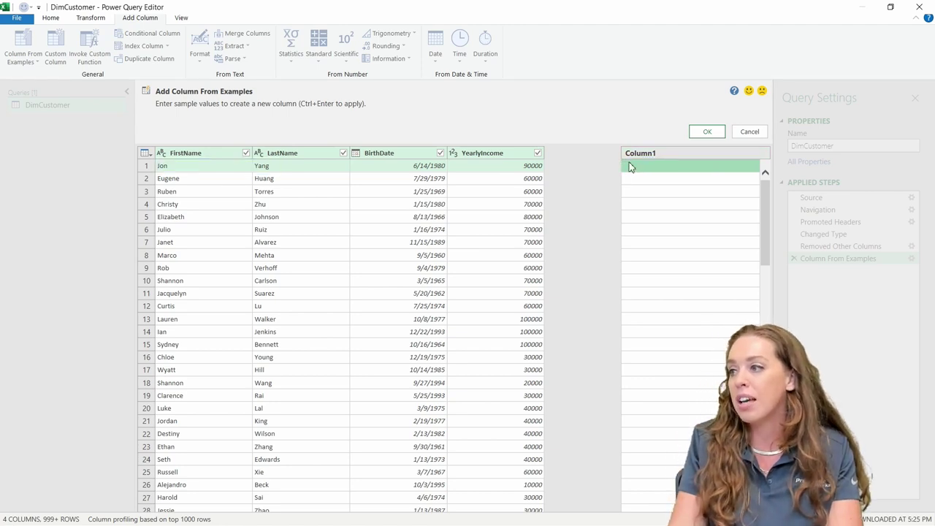
click(631, 167)
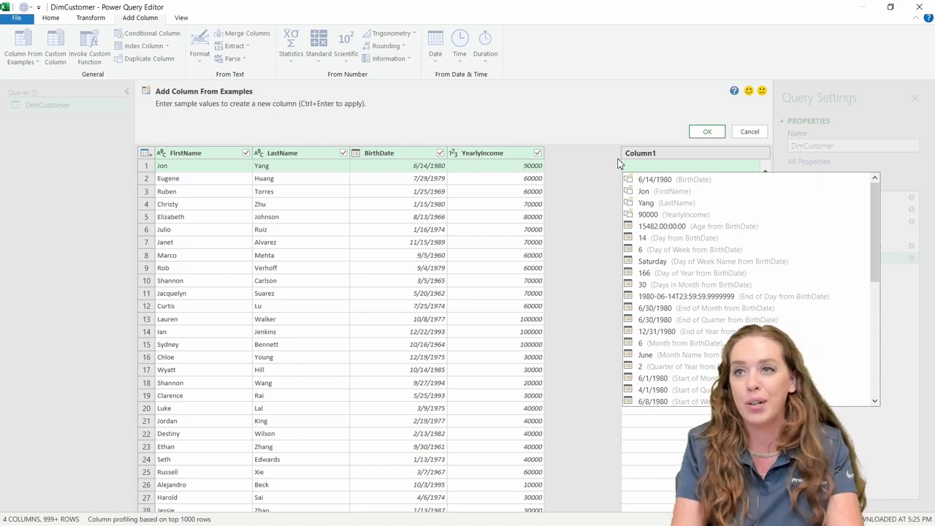
text(Jon)
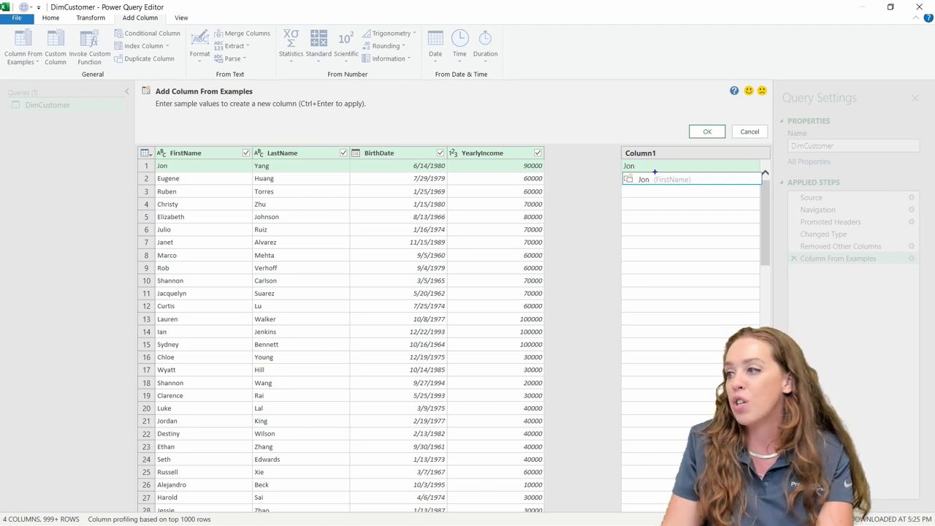
key(Down)
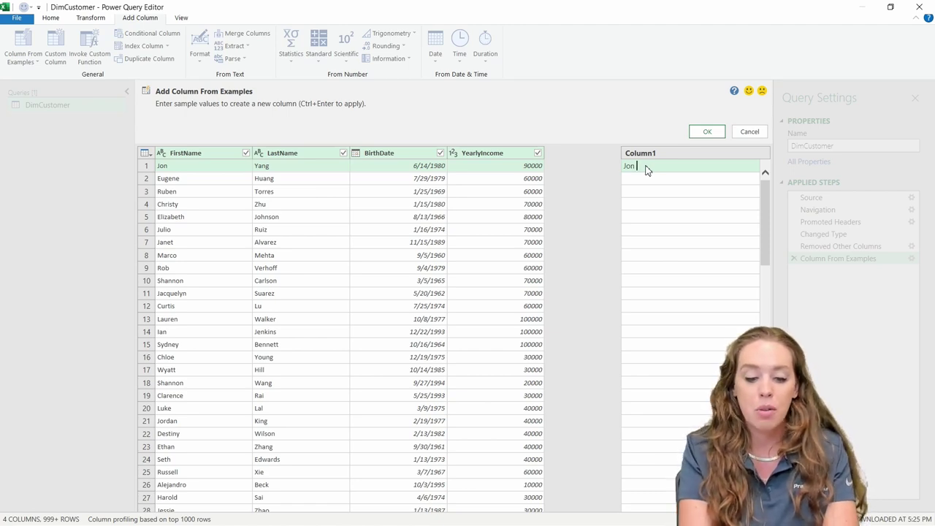
text(Yang)
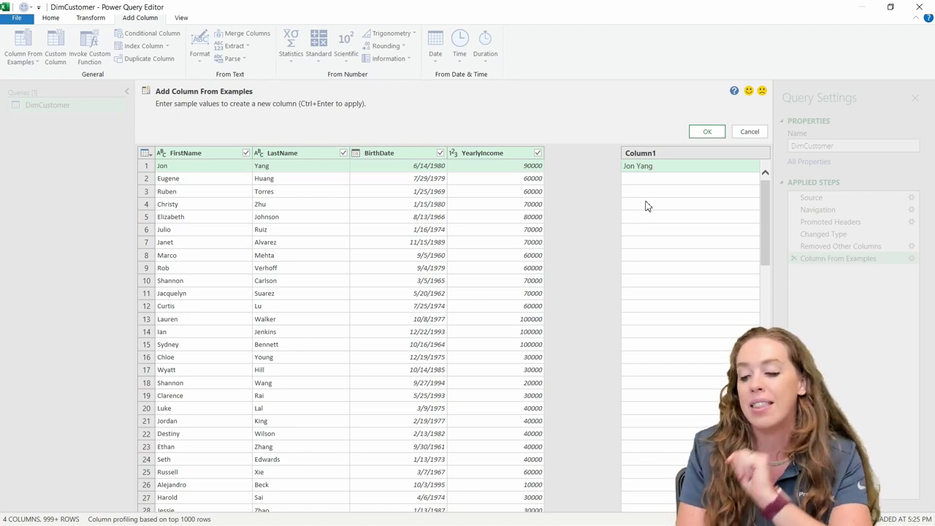
key(Return)
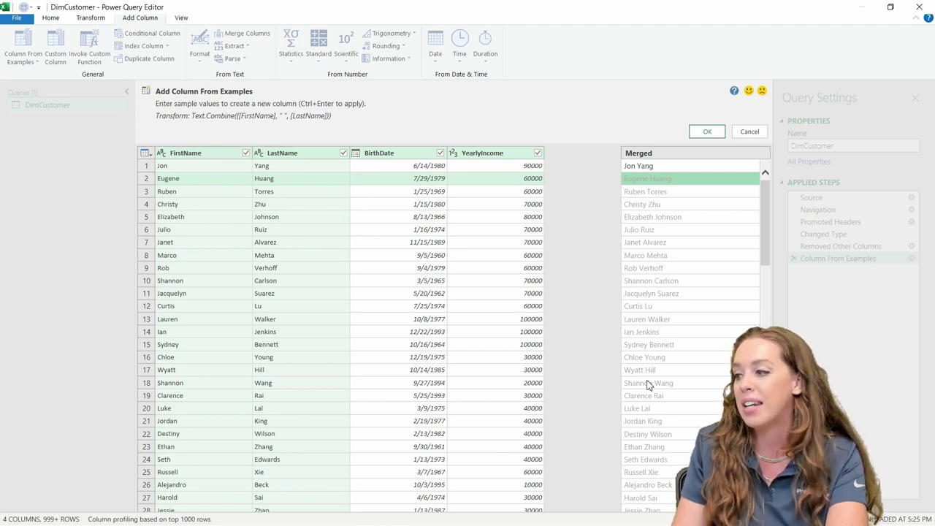
Add the example column to the query under the name Full Name and place it between LastName and BirthDate.
scroll(647, 387, down, 7)
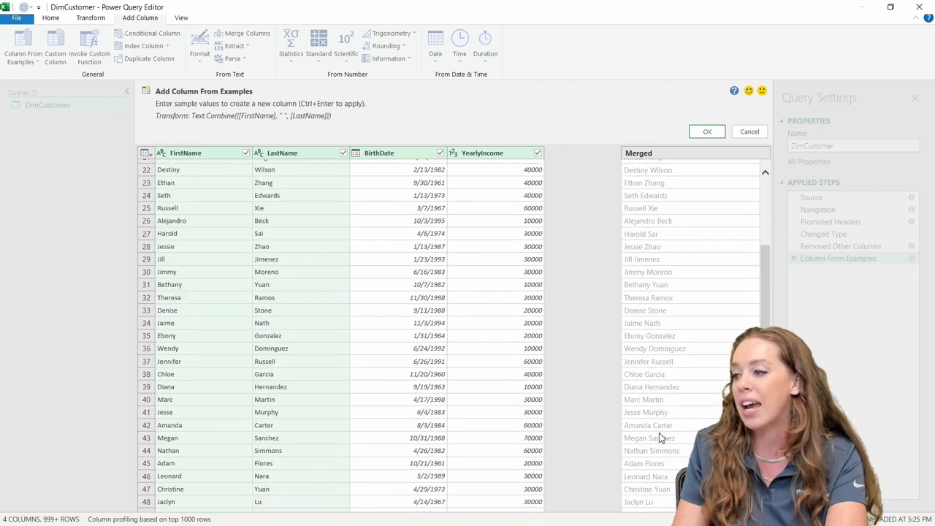
scroll(655, 424, up, 7)
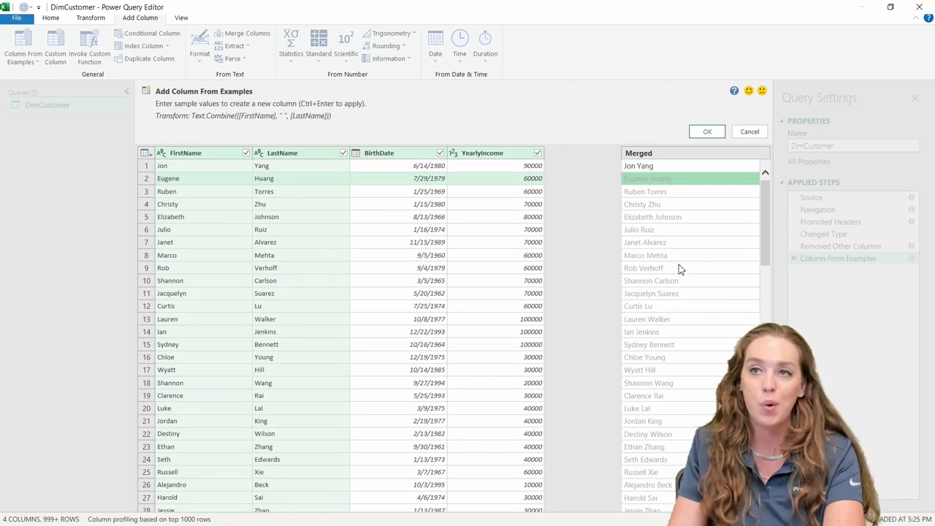
double_click(640, 156)
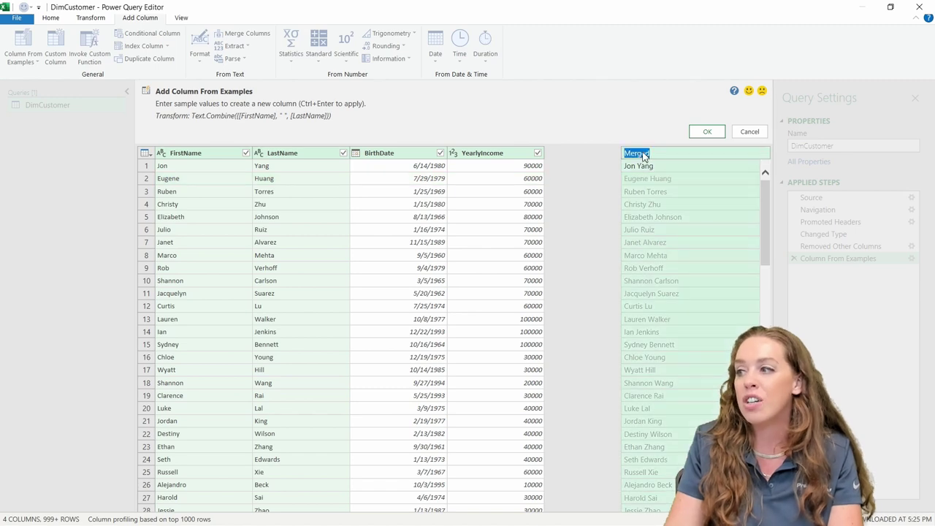
text(Full Name)
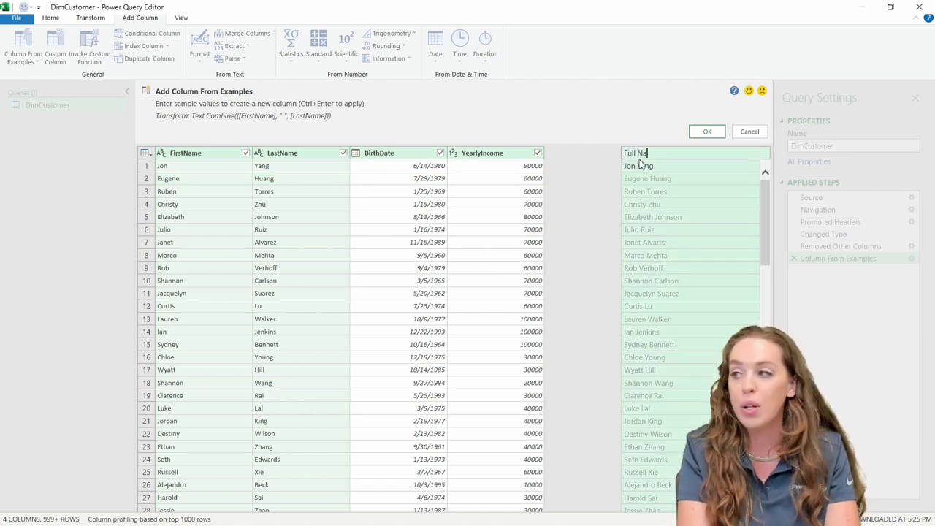
click(704, 134)
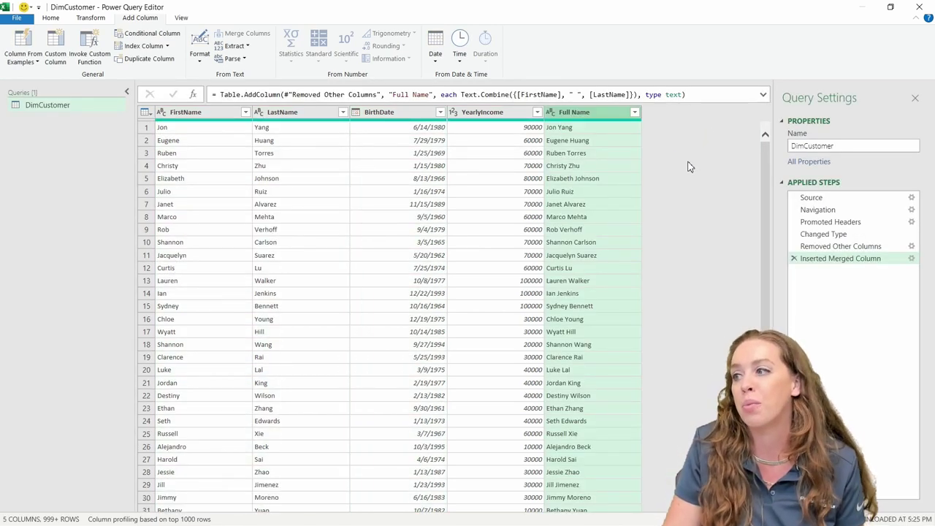
drag(599, 113, 362, 111)
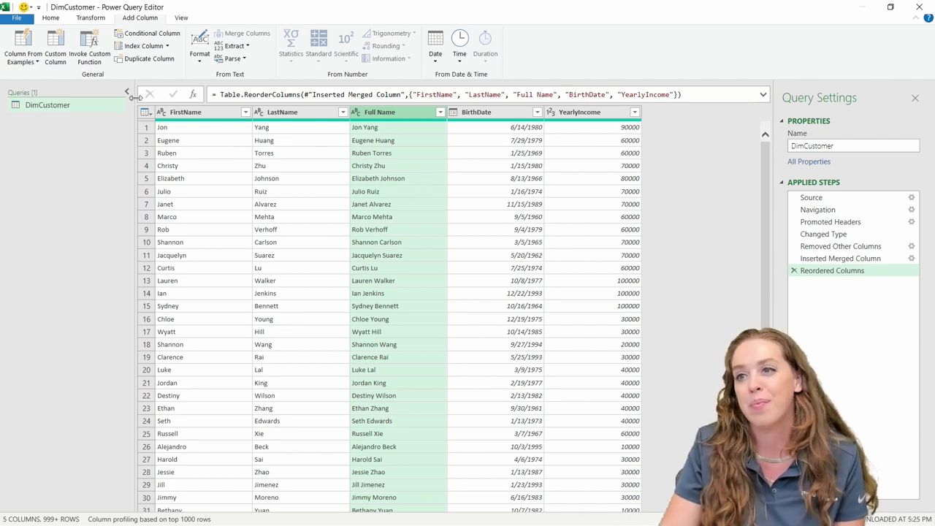
Load the finished DimCustomer query into the workbook with Close & Load.
click(50, 18)
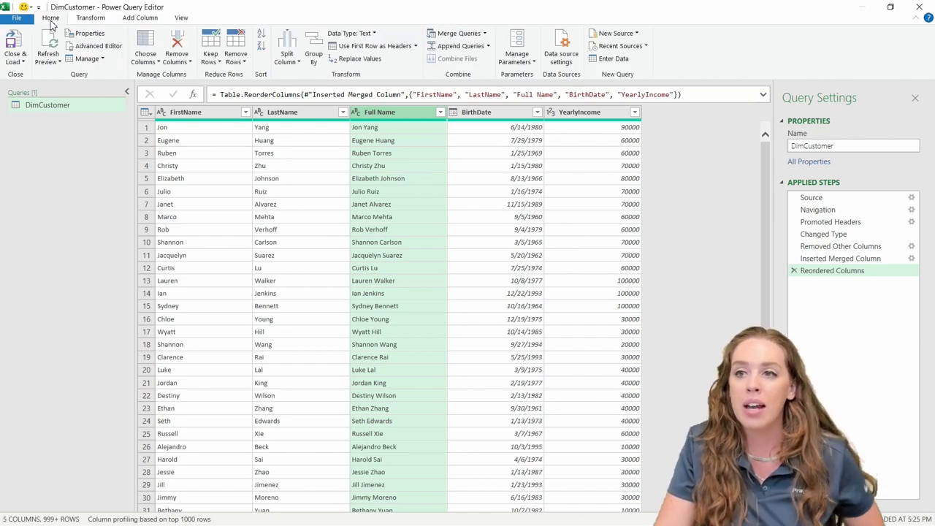
click(24, 63)
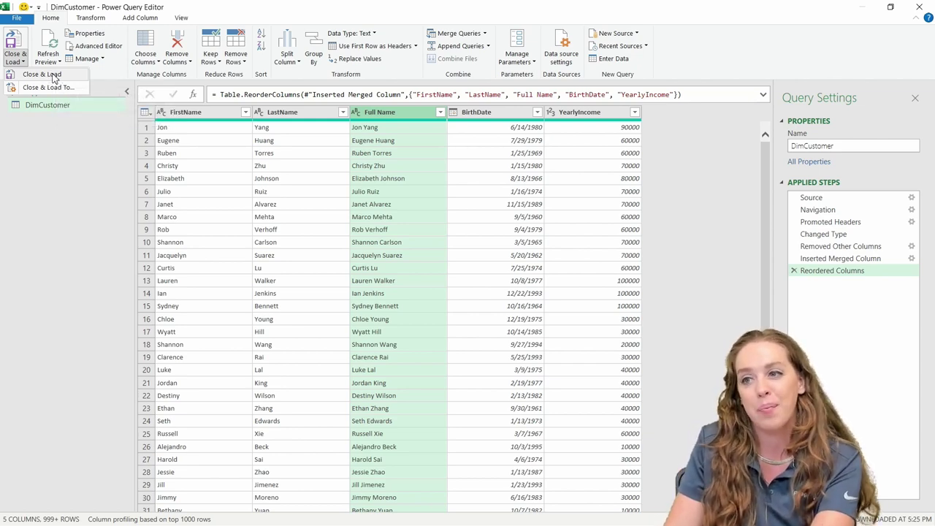
click(42, 75)
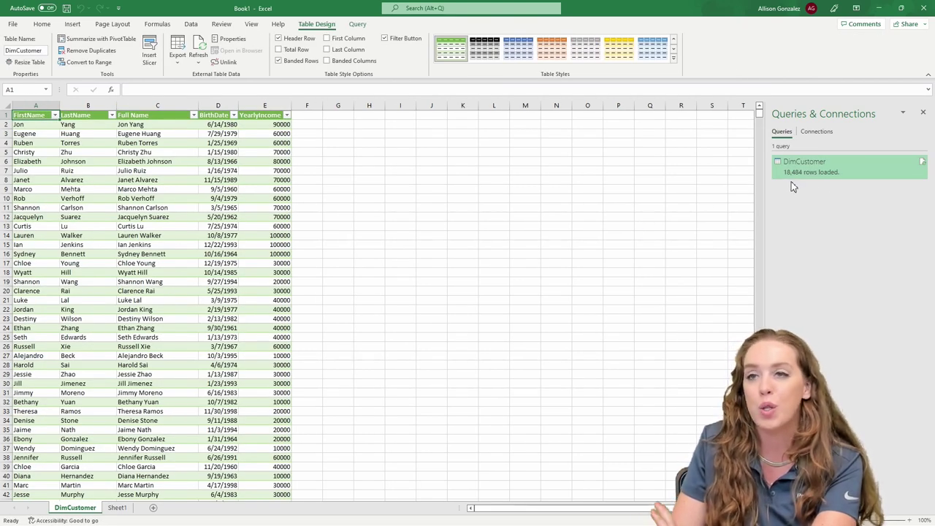
Review the columns of the loaded DimCustomer table one by one, including the sort and filter options of Full Name, leaving them unapplied.
click(36, 105)
click(89, 105)
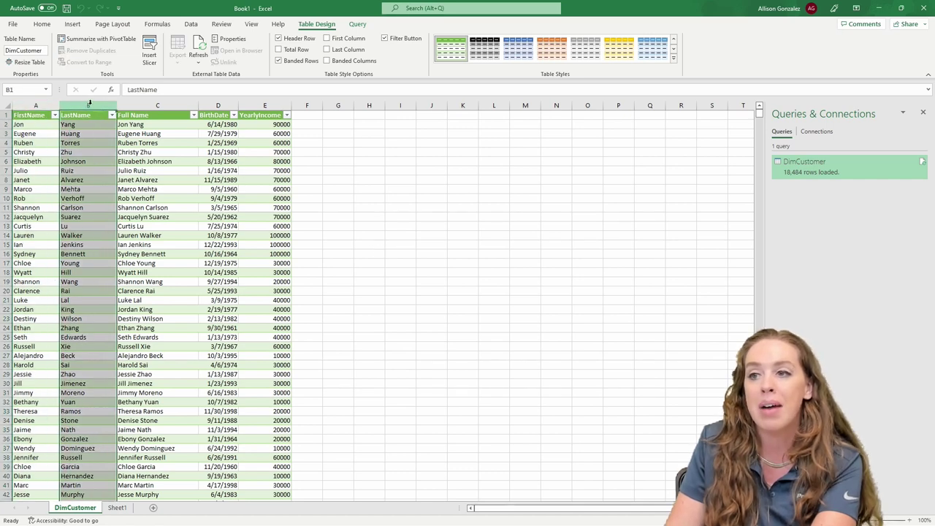
click(139, 106)
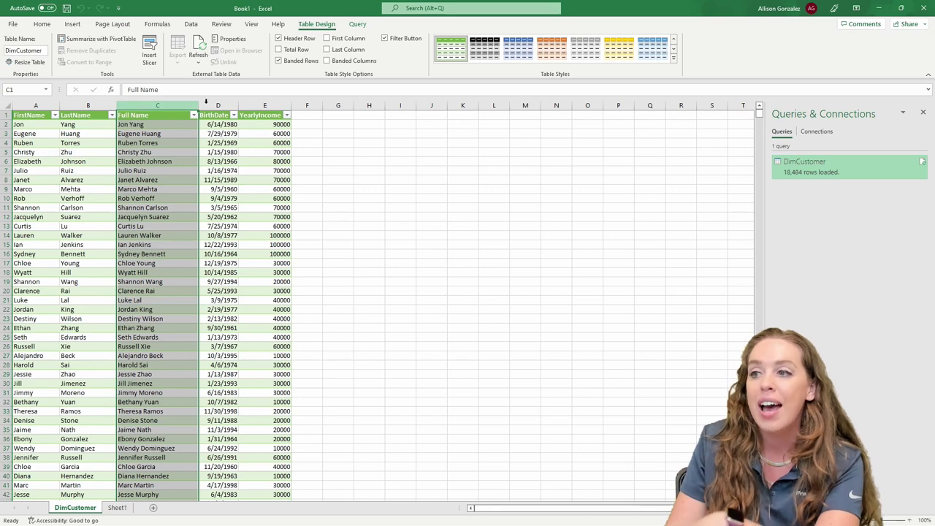
click(217, 105)
click(265, 112)
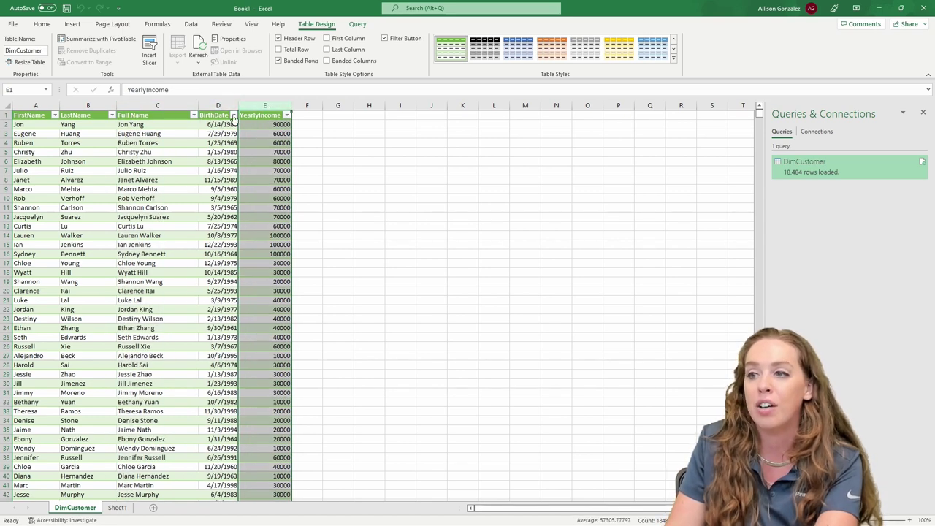
click(194, 116)
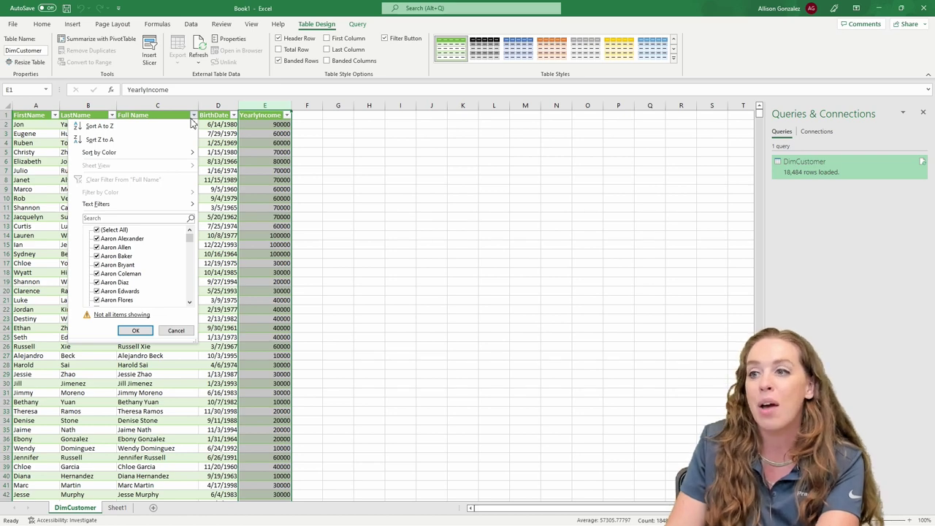
click(176, 330)
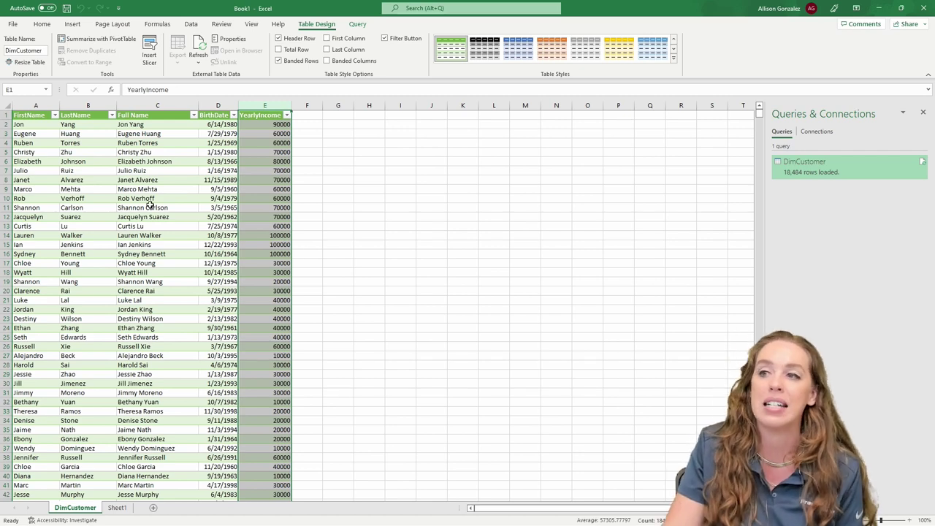
Review Excel's Get Data source categories and locate the option that launches Power Query Editor.
click(191, 24)
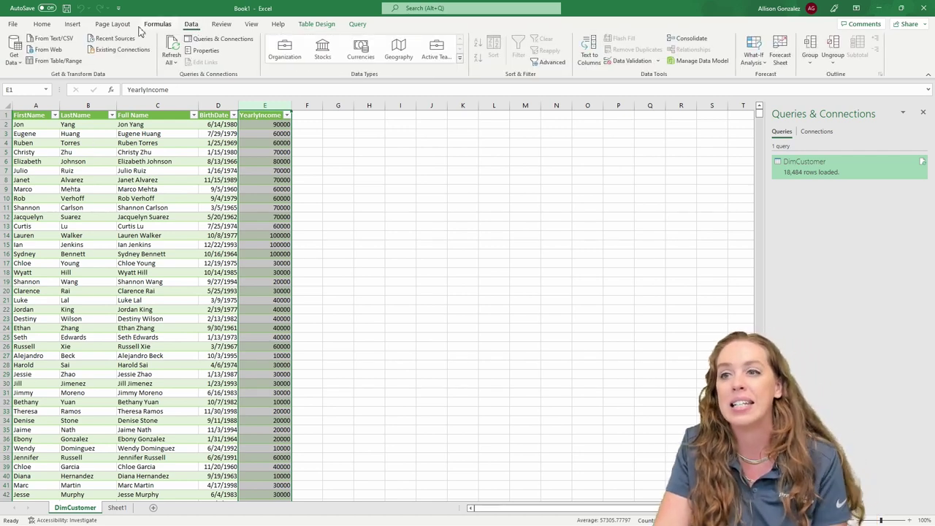
click(18, 62)
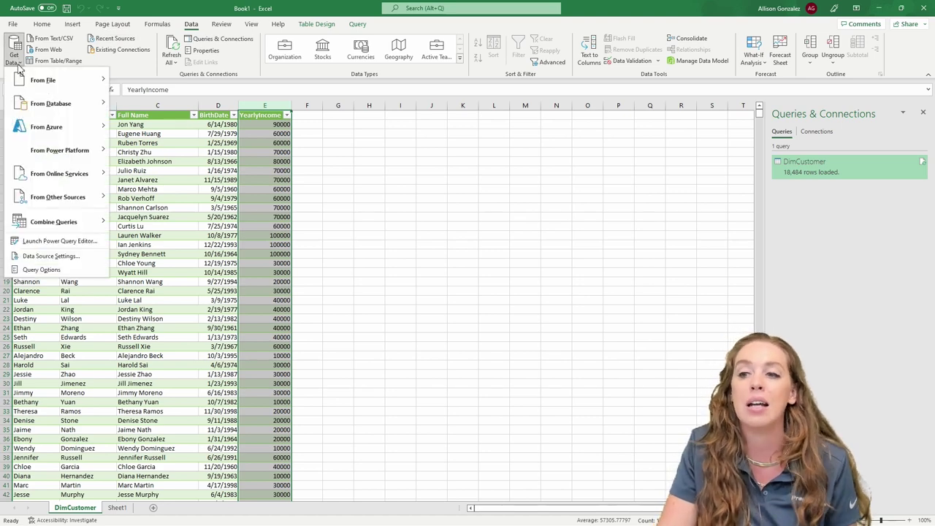
click(66, 243)
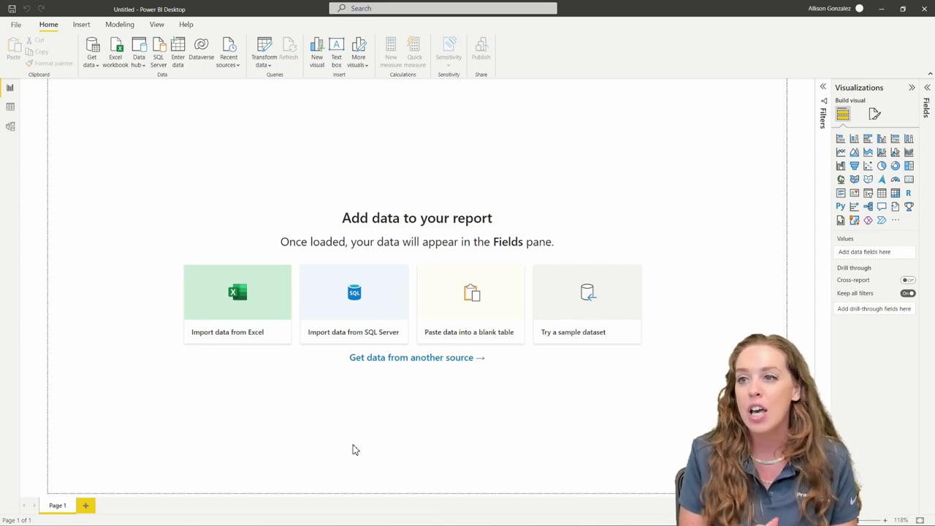
Switch to Power BI Desktop and browse its common data sources and full connector list, leaving without connecting to any.
click(90, 64)
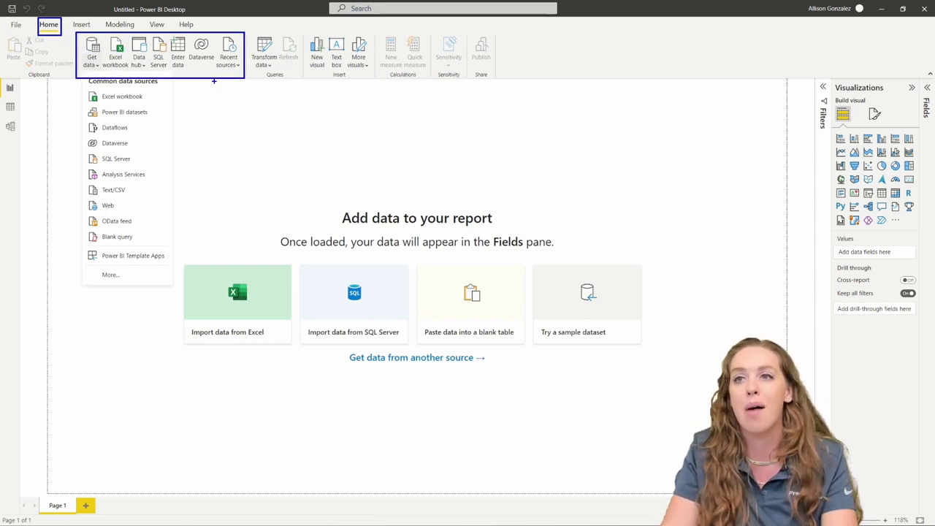
drag(88, 67, 62, 105)
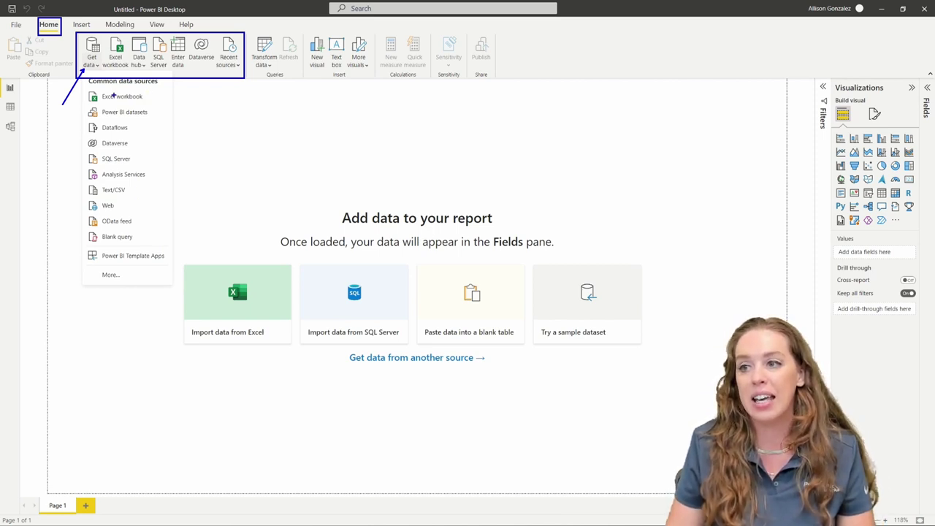
mouse_move(88, 89)
mouse_down()
mouse_move(96, 100)
mouse_move(151, 105)
mouse_up()
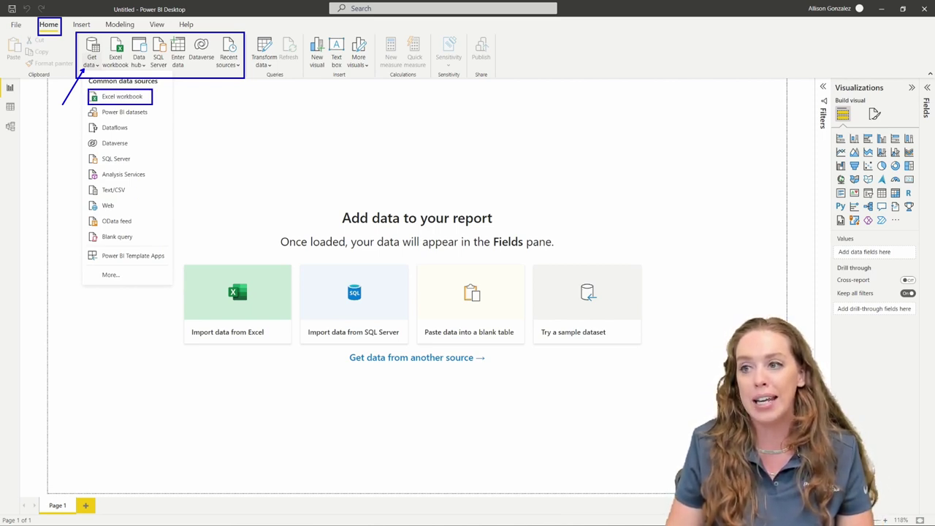
drag(100, 35, 133, 70)
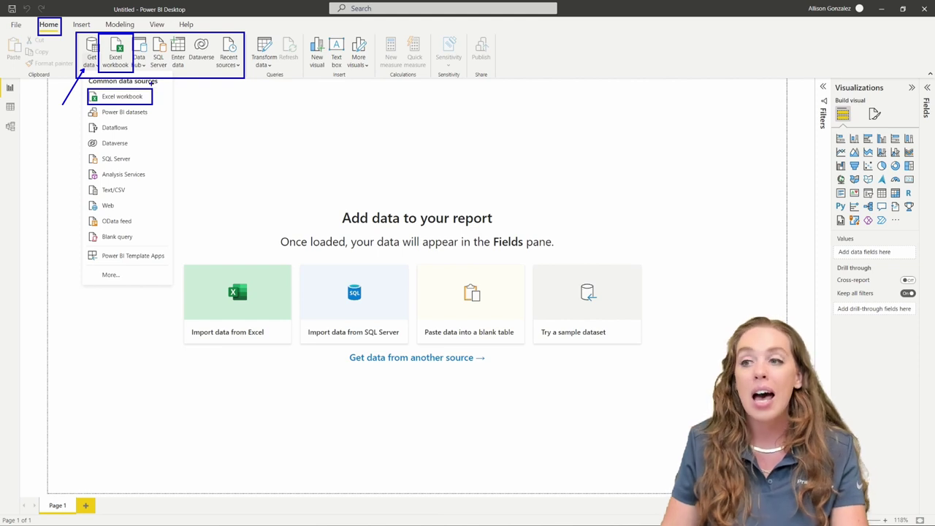
key(Escape)
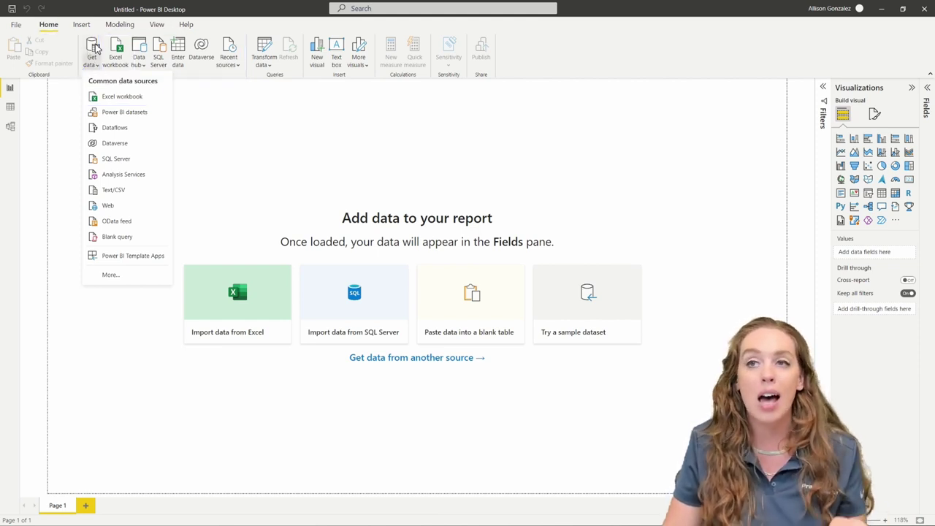
click(131, 276)
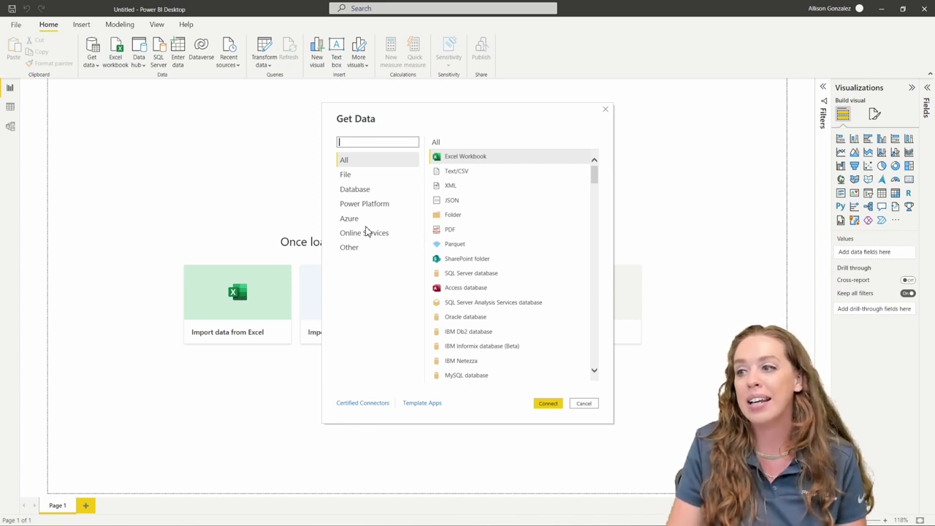
scroll(458, 210, down, 4)
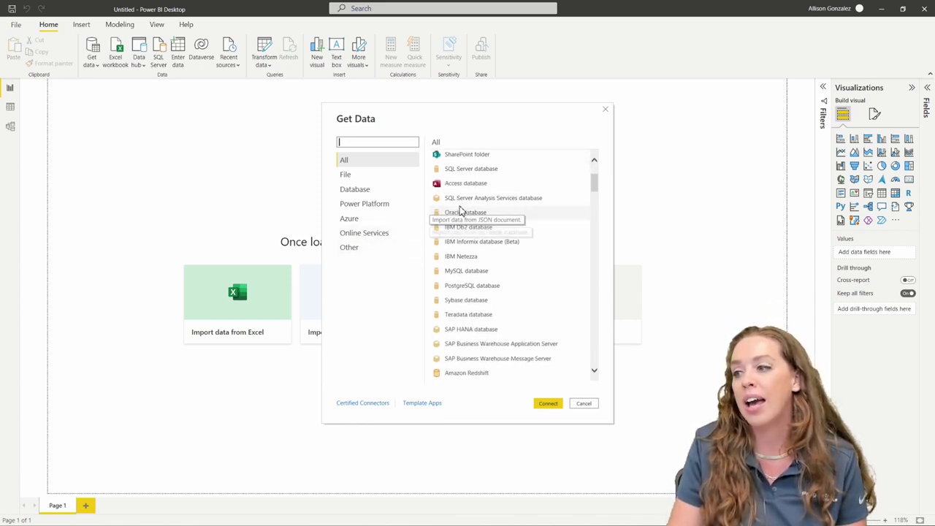
scroll(460, 210, down, 12)
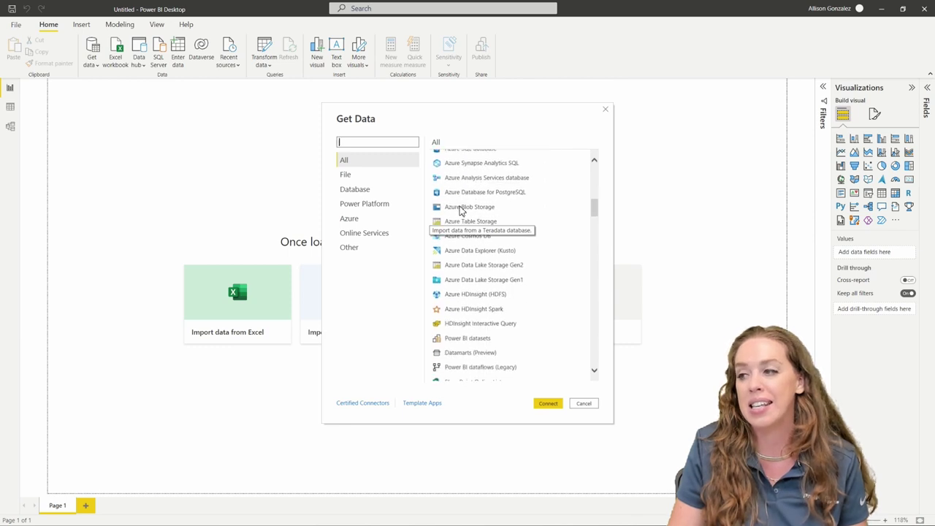
scroll(460, 211, down, 3)
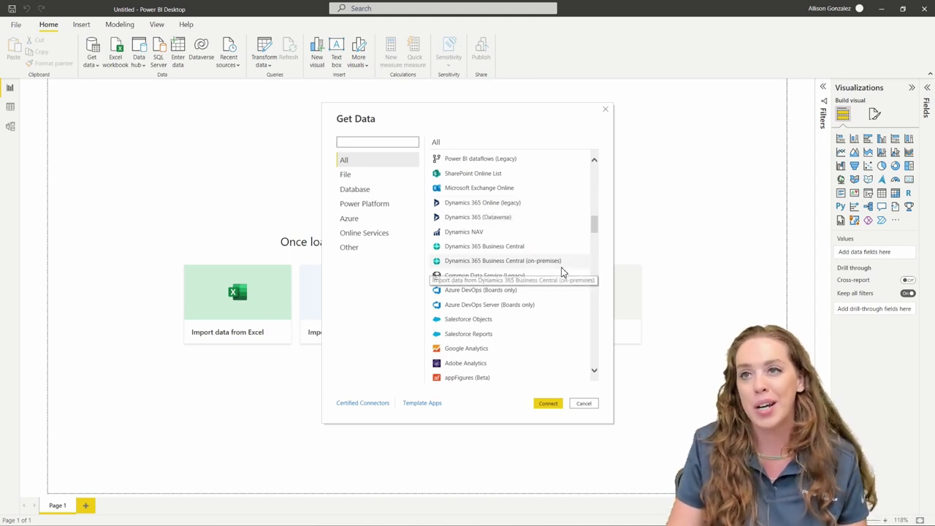
click(585, 403)
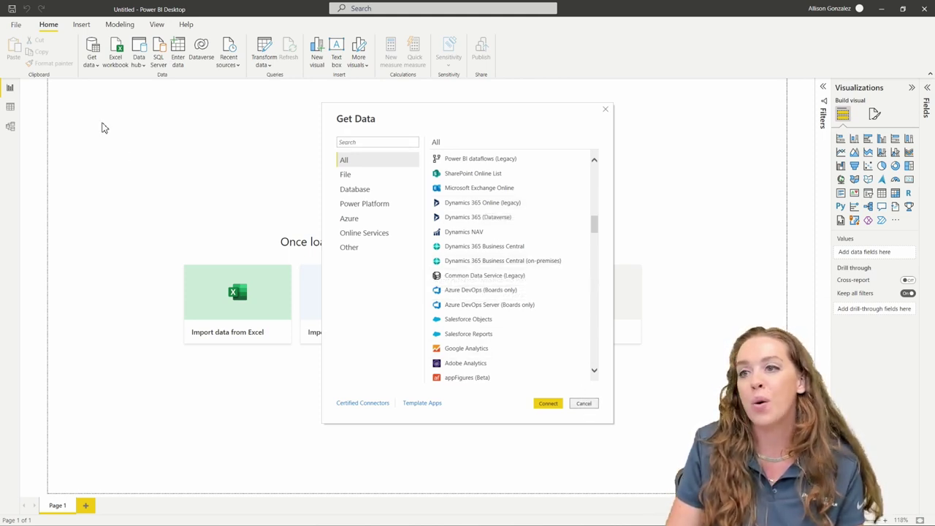
click(591, 407)
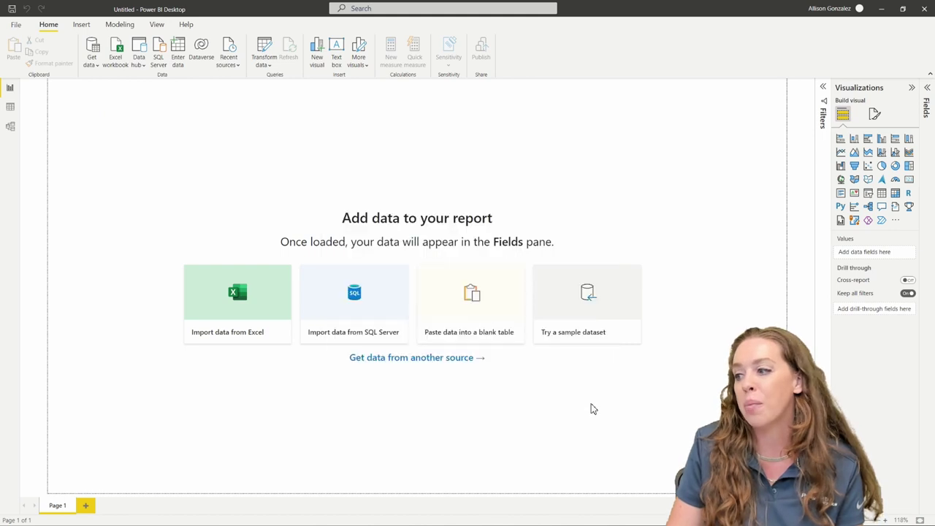
Connect to the AdventureWorksDW.xlsx workbook, select the DimCustomer table, and open it for transformation in Power Query Editor.
click(114, 62)
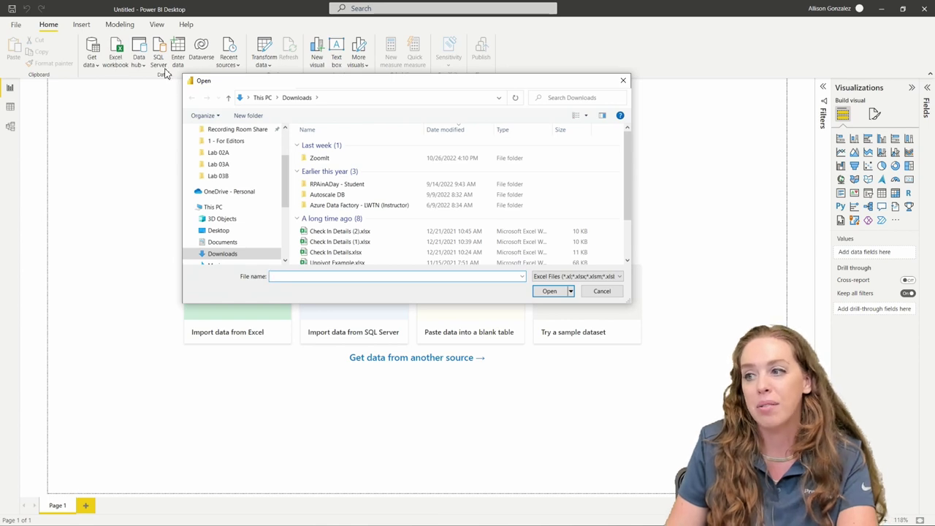
key(Escape)
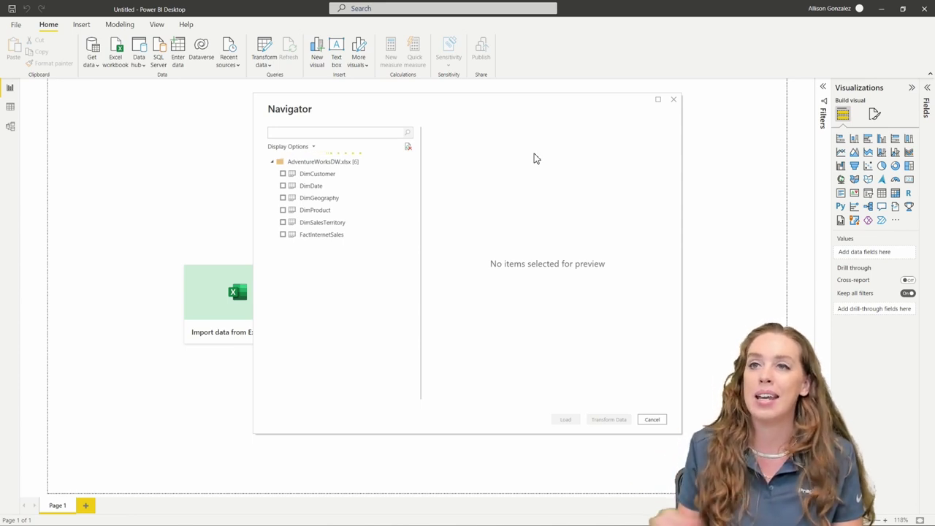
click(283, 174)
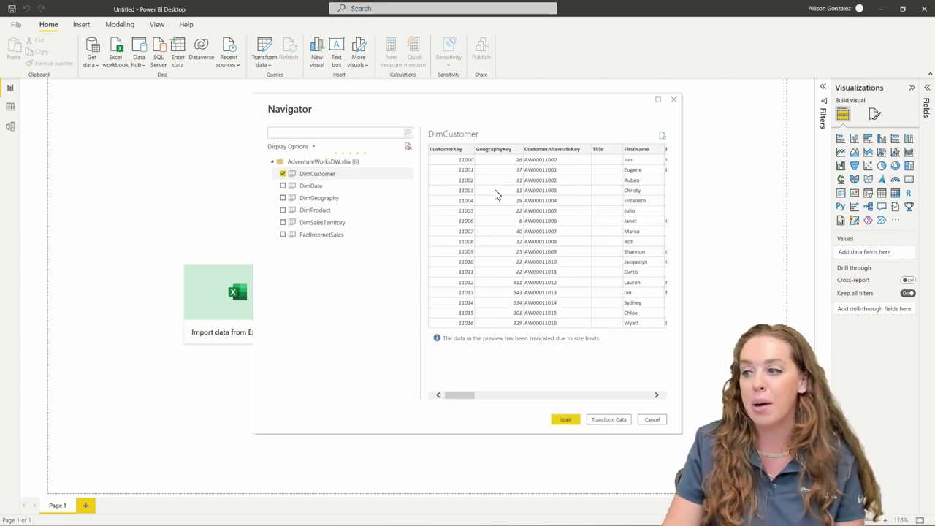
click(555, 420)
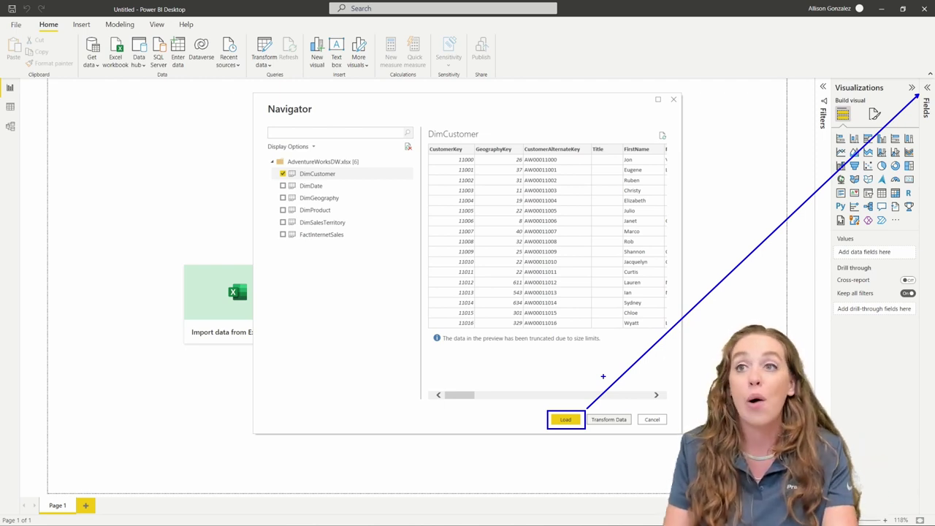
click(608, 419)
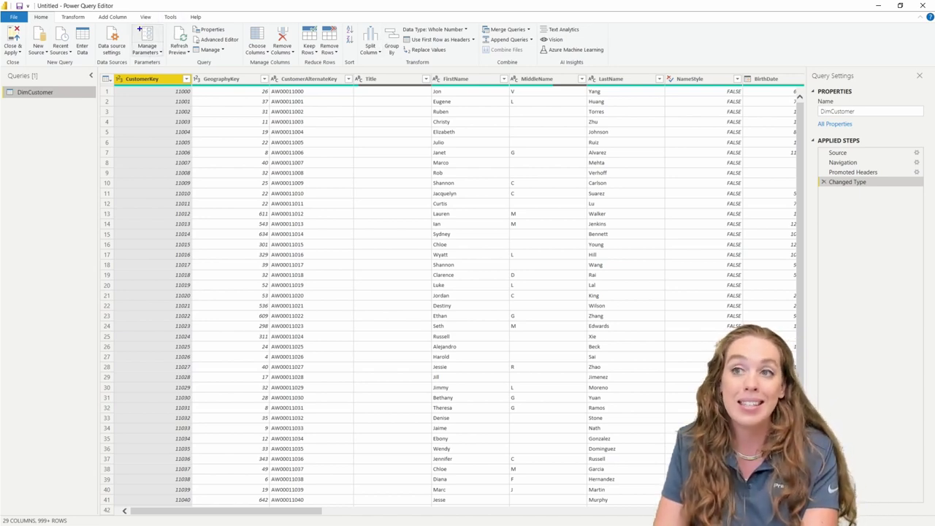
drag(24, 25, 97, 62)
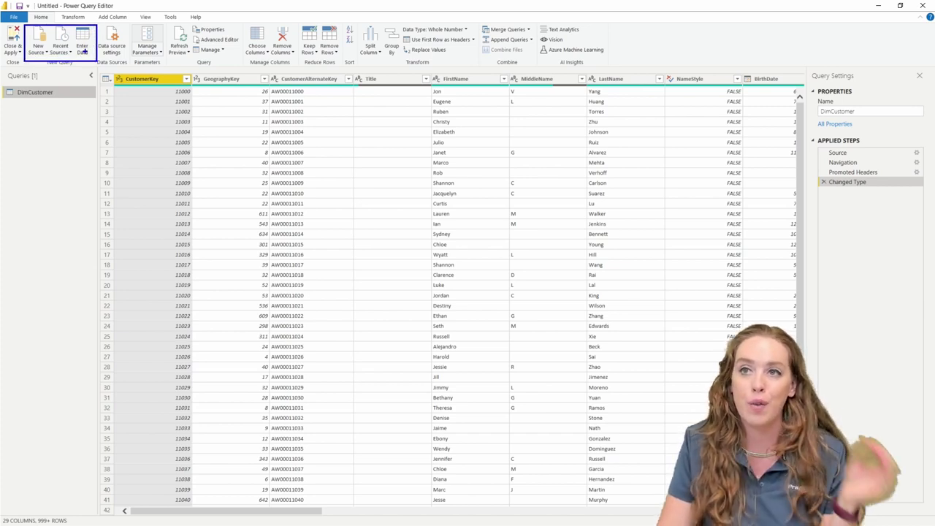
drag(606, 21, 678, 68)
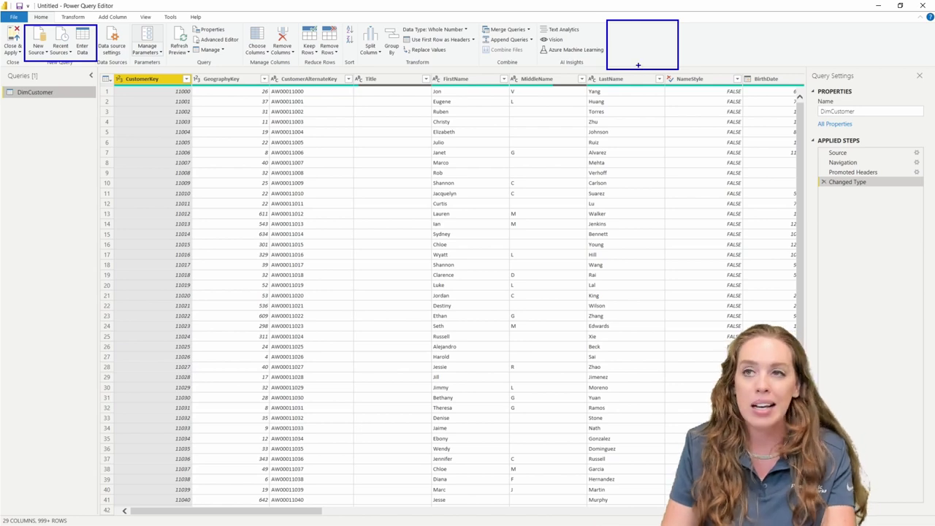
key(Escape)
Examine the column operations offered for CustomerAlternateKey, such as Remove and Transform, and compare them with the general editor commands.
drag(312, 80, 314, 84)
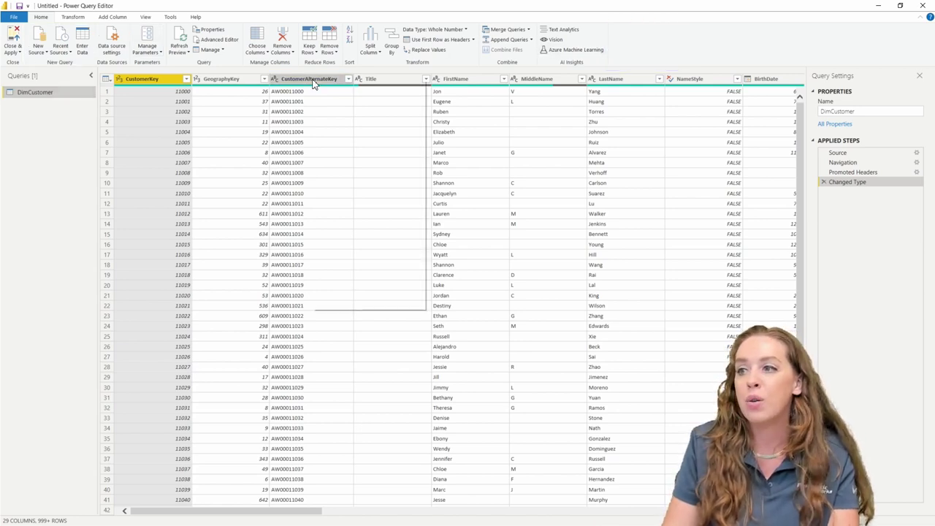
right_click(314, 84)
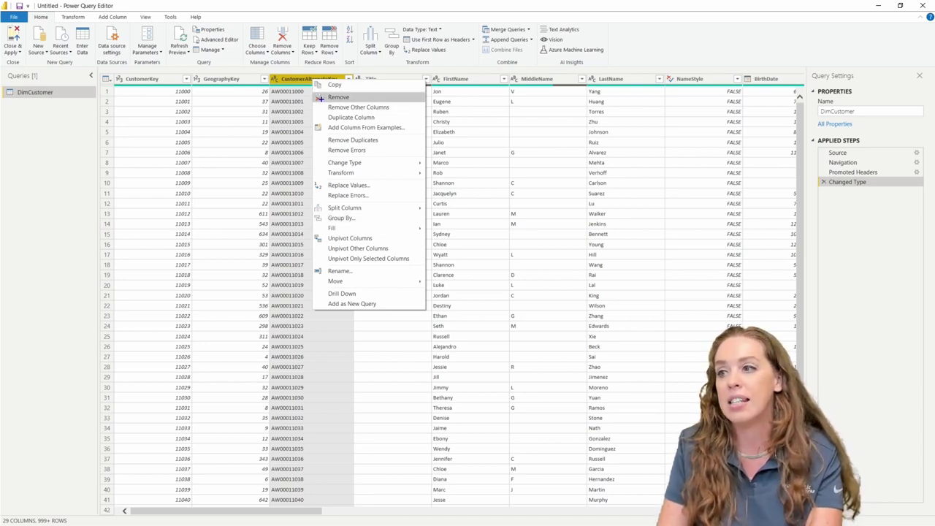
drag(311, 91, 370, 102)
drag(260, 21, 298, 63)
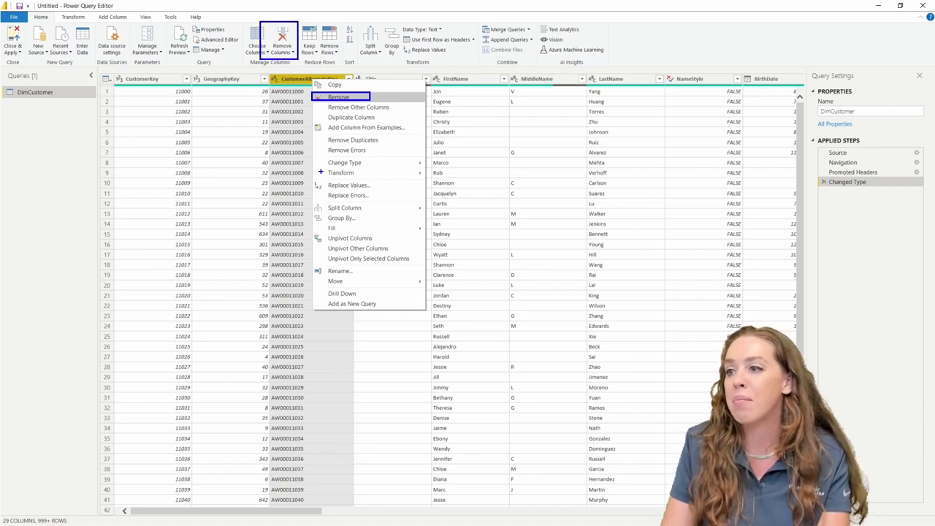
mouse_move(319, 172)
mouse_down()
mouse_move(441, 181)
mouse_move(427, 182)
mouse_up()
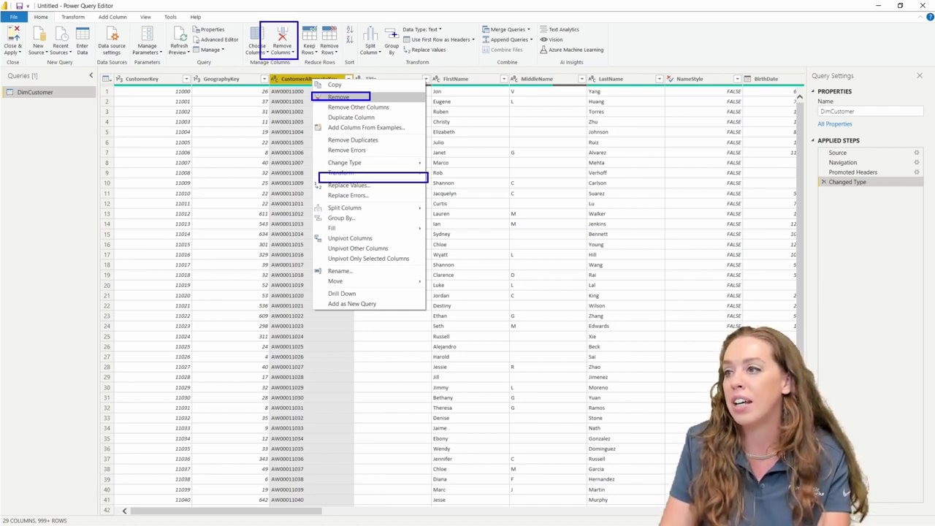
drag(351, 16, 476, 64)
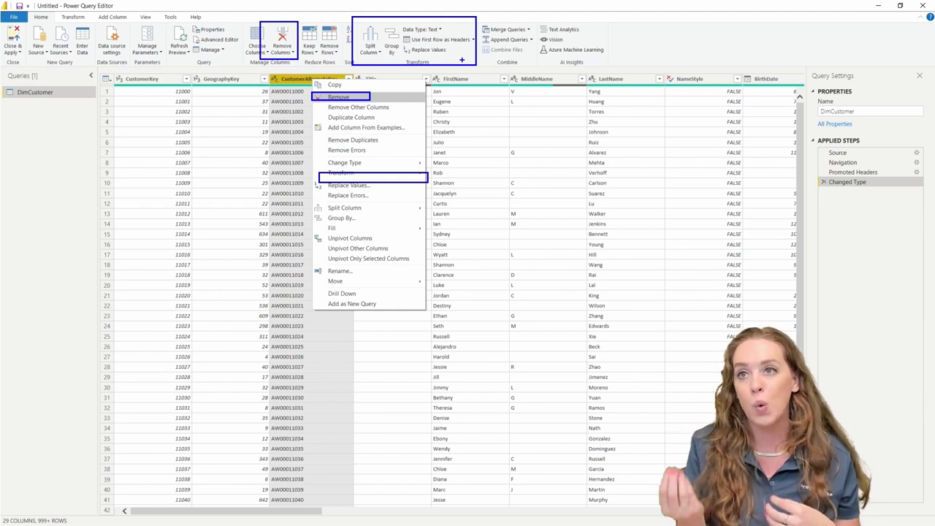
key(Escape)
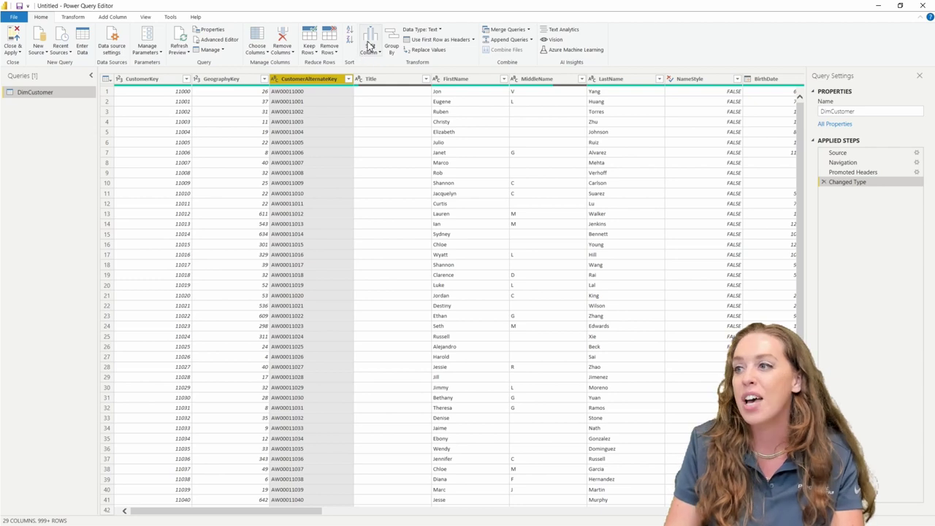
right_click(318, 87)
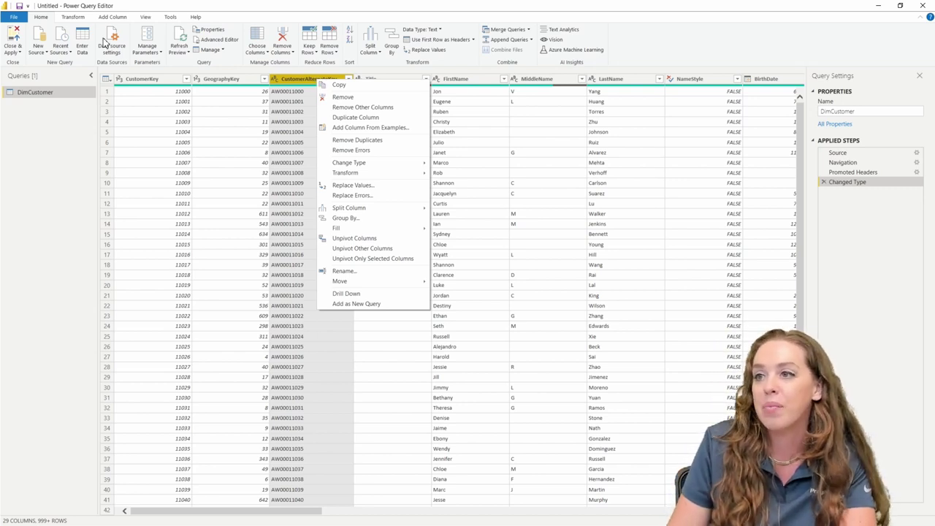
Look through the editor's transform, add-column and view command sets, and return to the home commands.
click(79, 21)
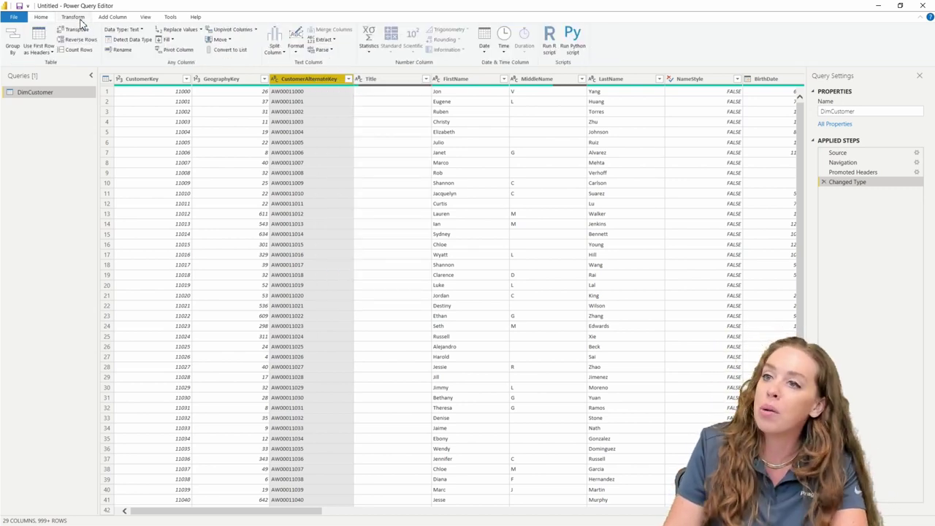
click(113, 18)
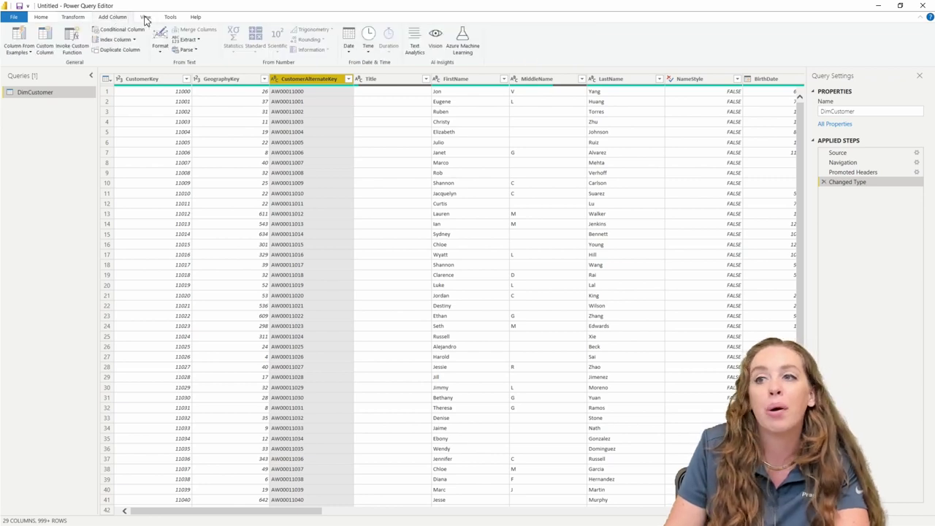
click(146, 19)
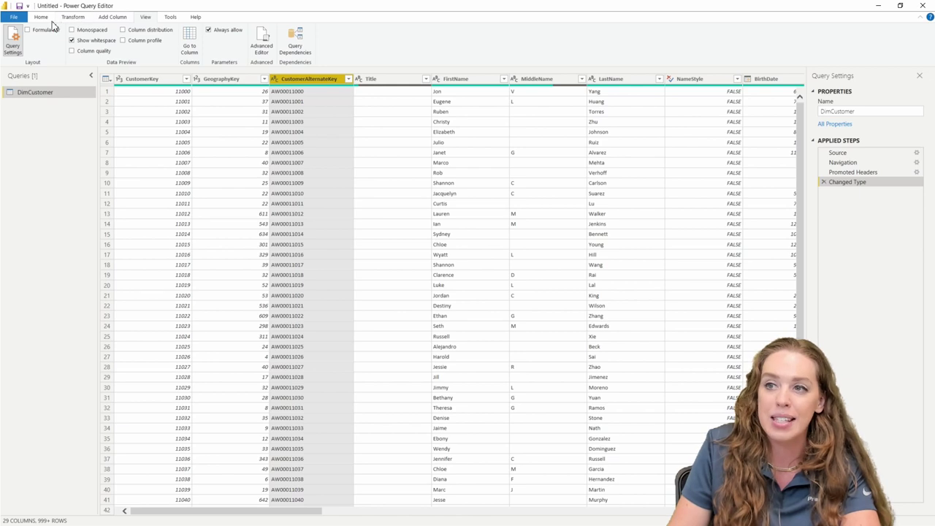
click(41, 18)
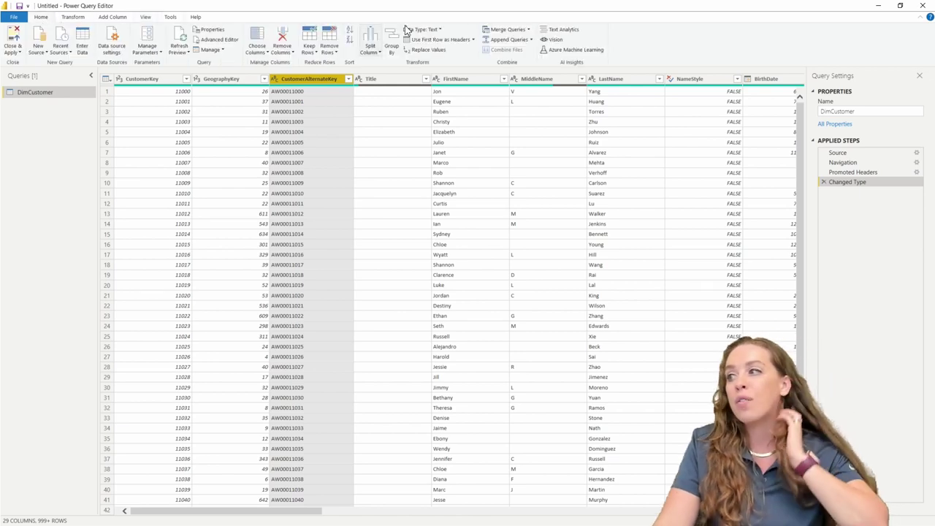
Examine the DimCustomer preview at each applied step in order: Source, Navigation, Promoted Headers and Changed Type.
click(883, 154)
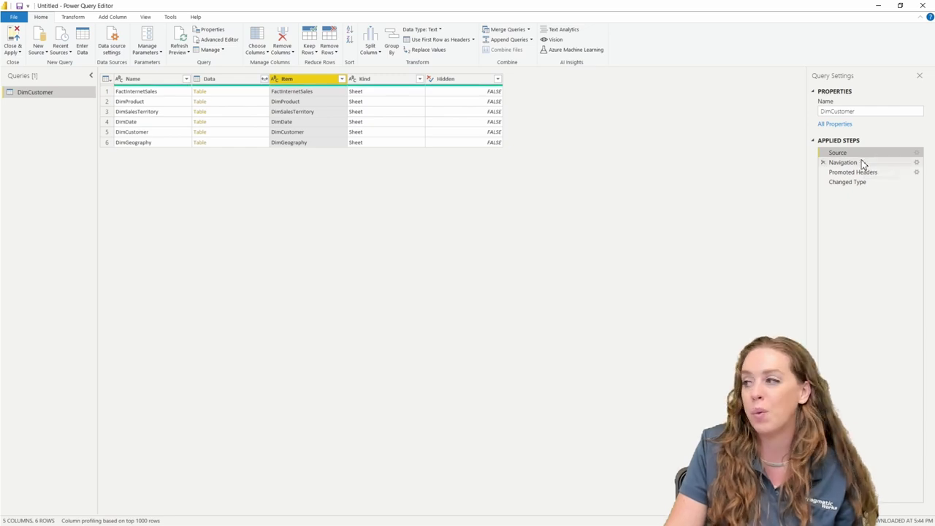
click(861, 164)
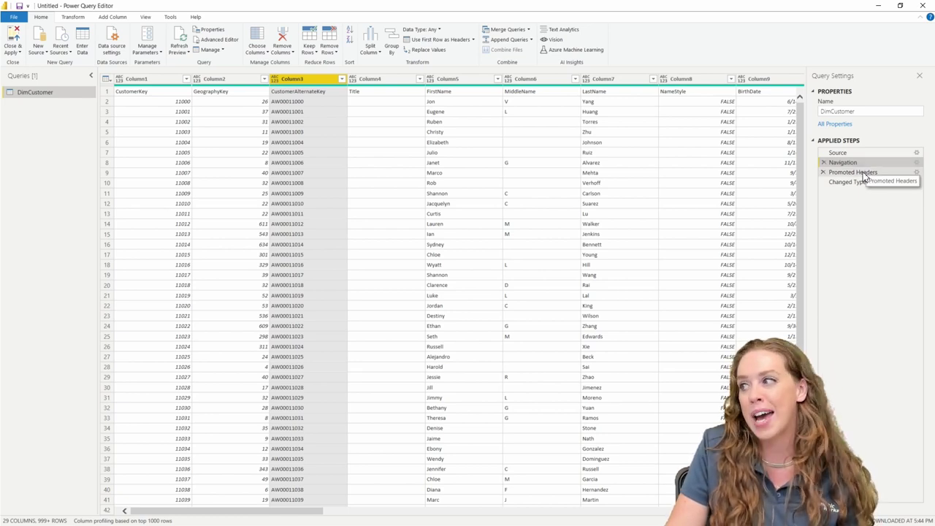
click(864, 176)
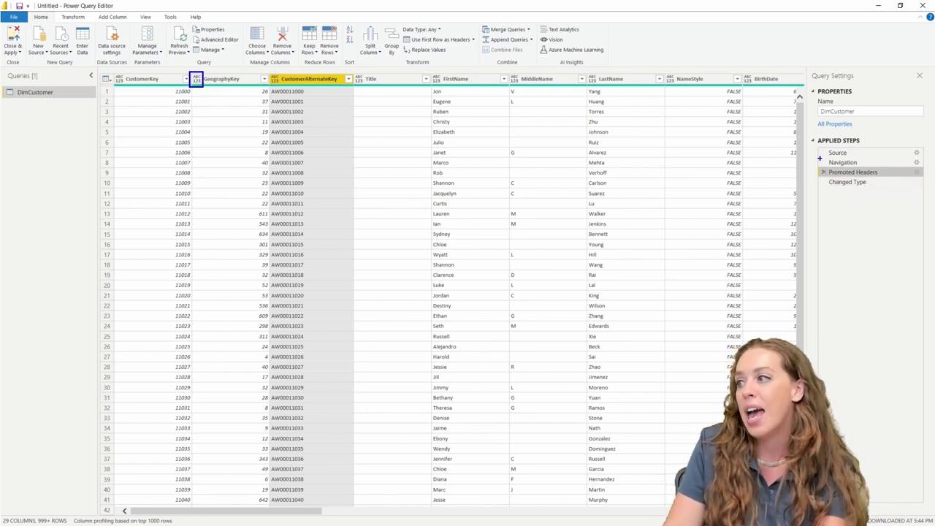
drag(822, 183, 767, 183)
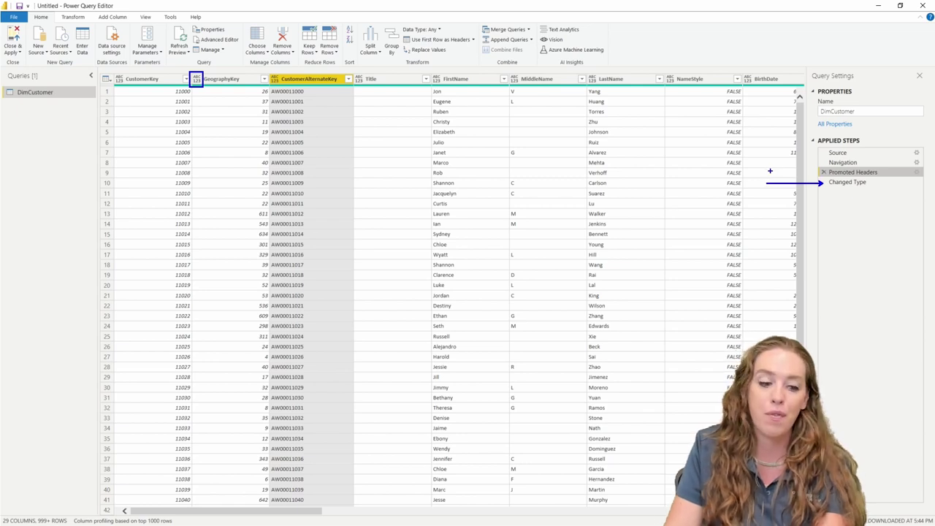
key(Escape)
click(849, 182)
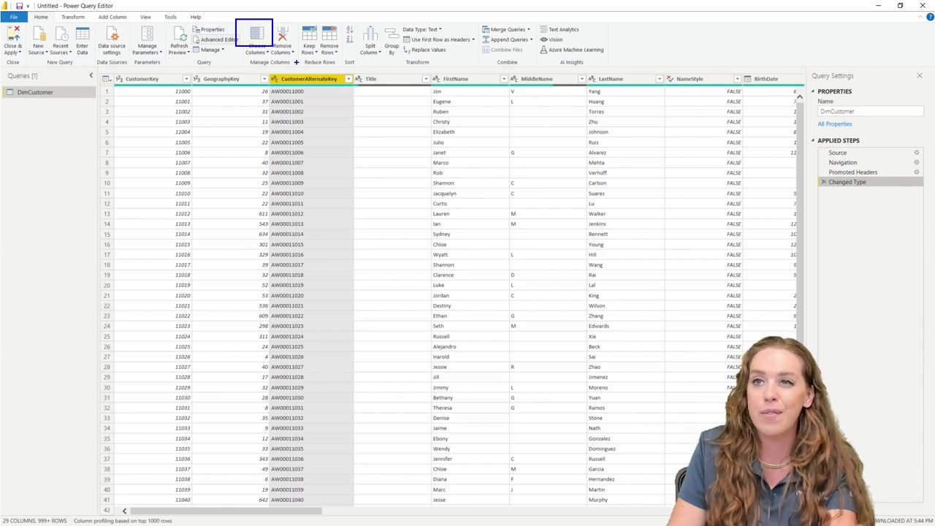
Keep only the FirstName, LastName, BirthDate and YearlyIncome columns in DimCustomer using Choose Columns.
click(257, 35)
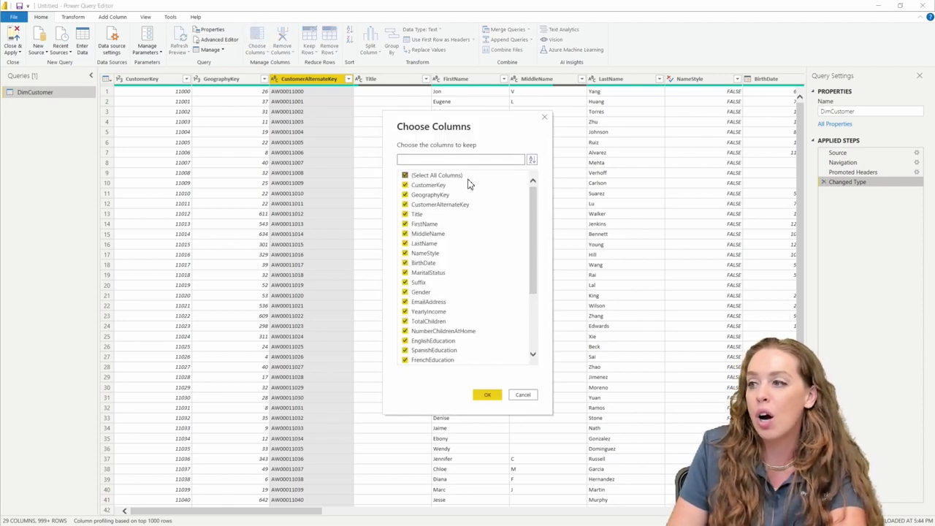
click(406, 176)
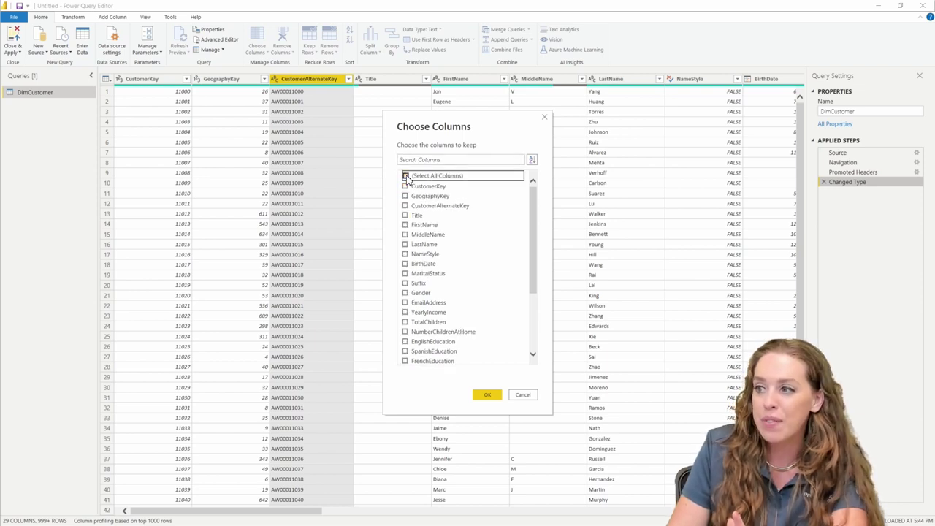
click(405, 225)
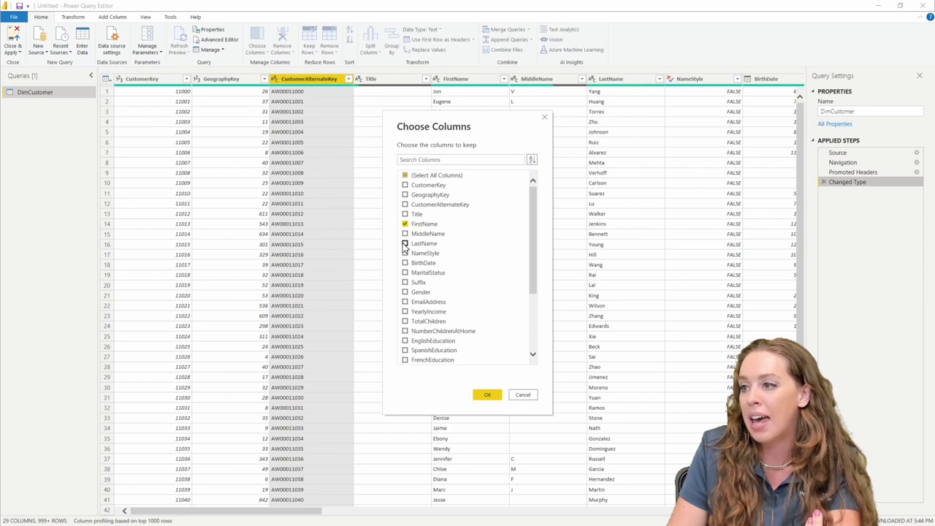
click(405, 244)
click(406, 264)
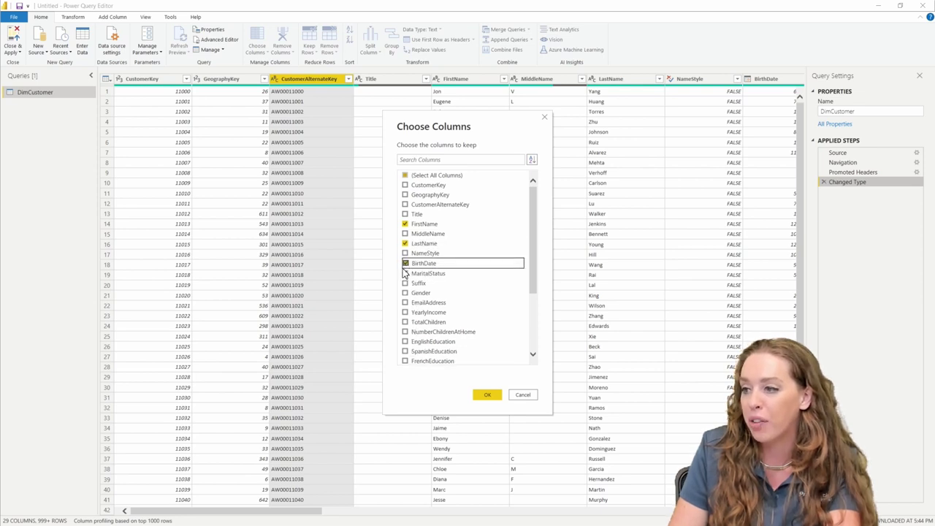
click(406, 313)
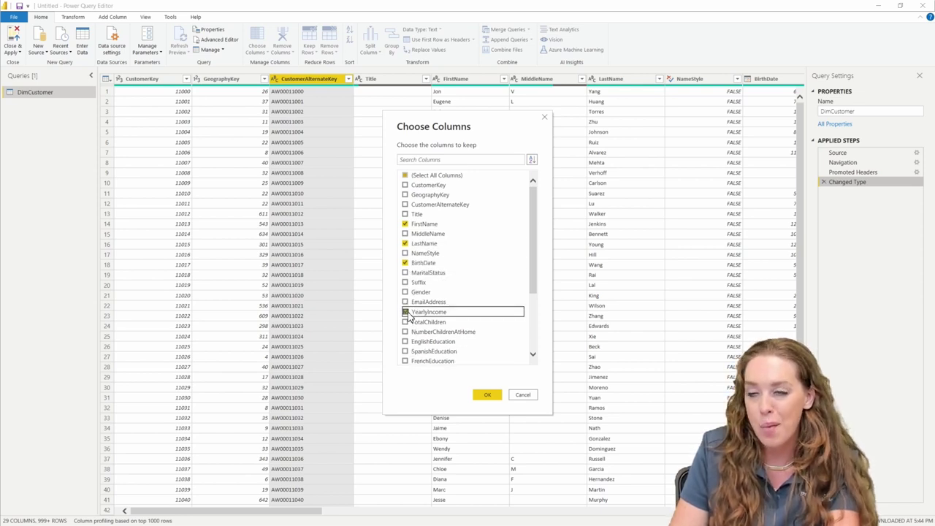
click(497, 399)
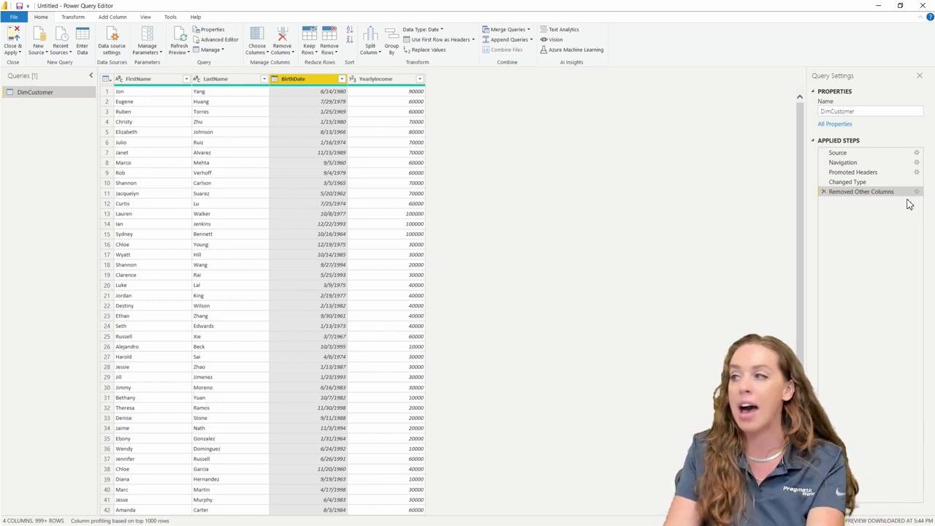
mouse_move(814, 184)
mouse_down()
mouse_move(924, 205)
mouse_move(916, 205)
mouse_move(917, 234)
mouse_up()
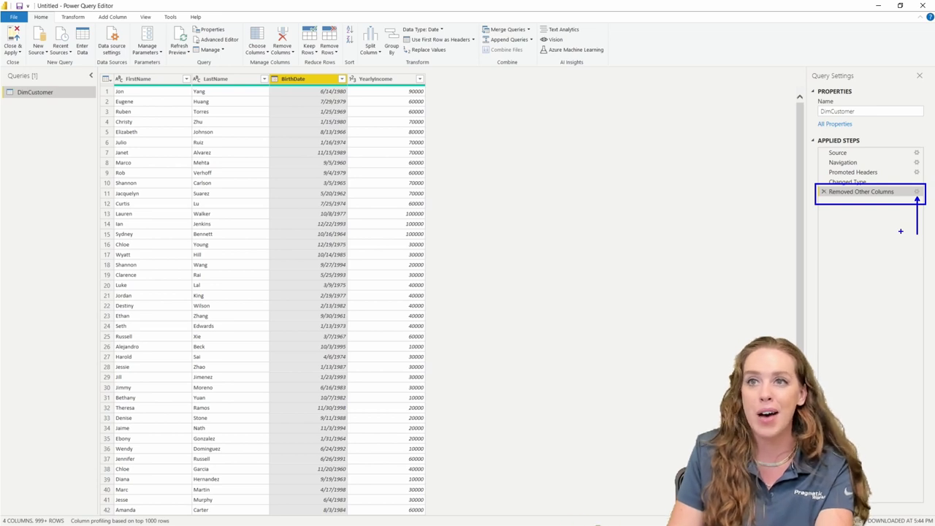
key(Escape)
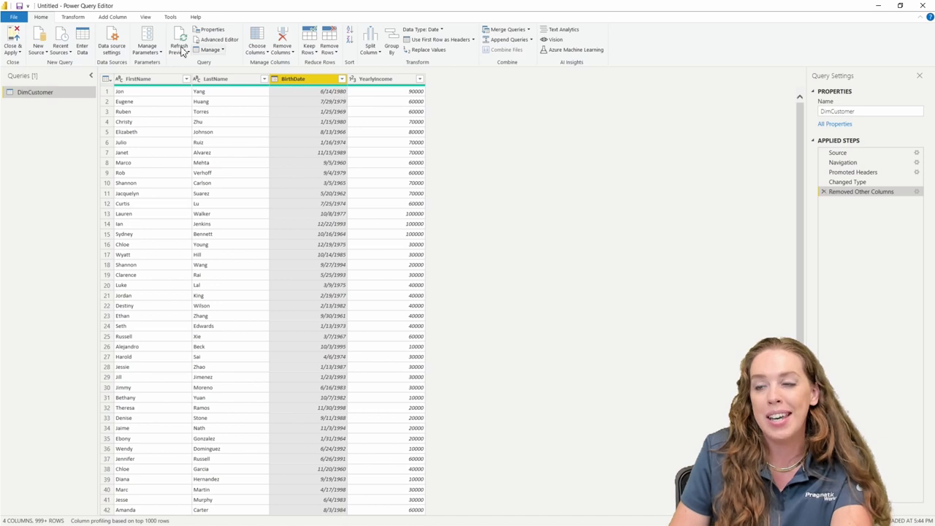
Start a column from examples, entering the first customer's first and last name separated by a space as the sample value.
click(123, 19)
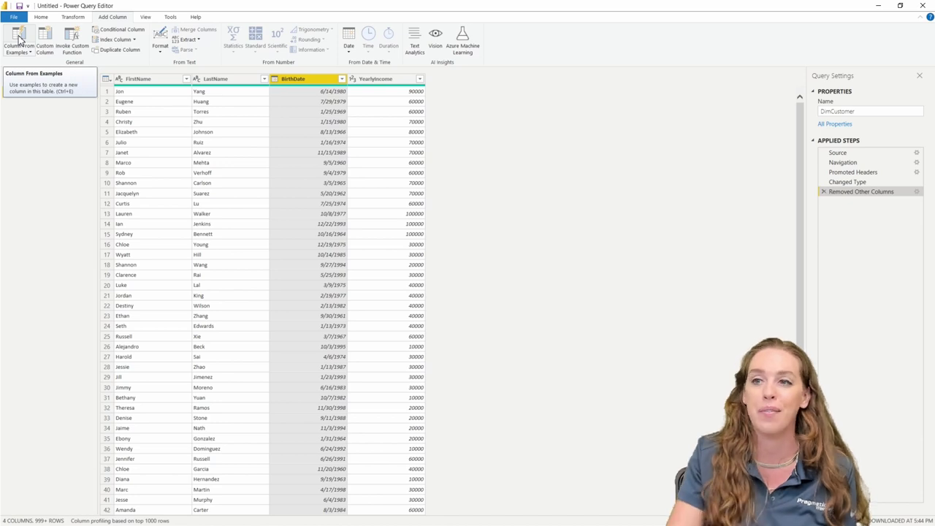
click(20, 37)
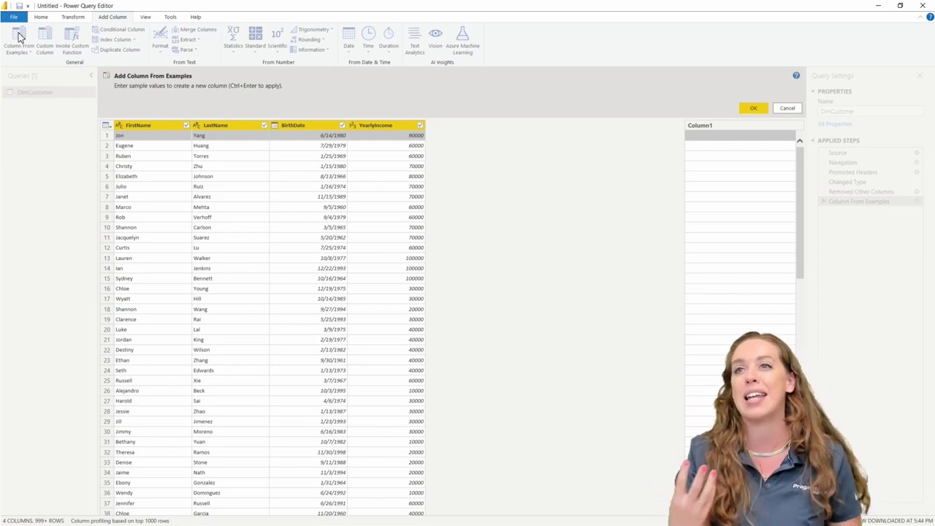
click(704, 136)
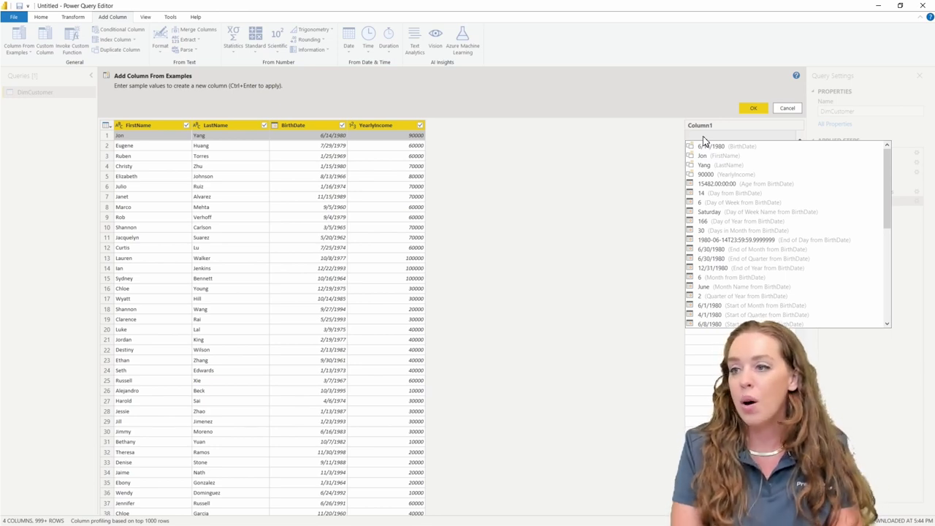
text(Jon)
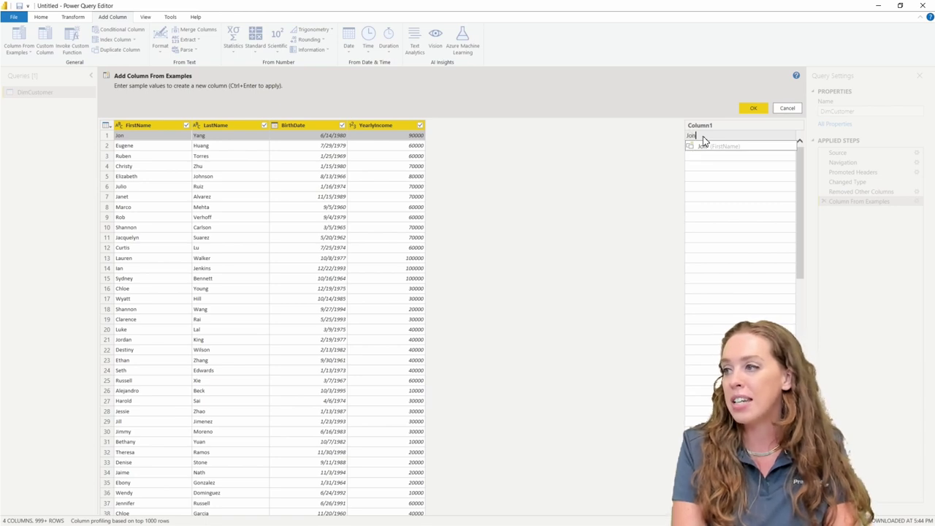
text( Ya)
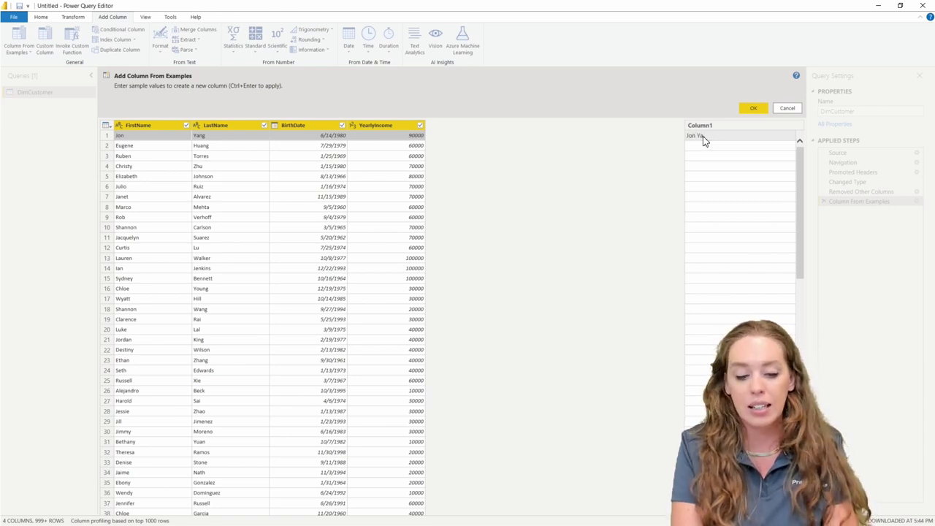
text(ng)
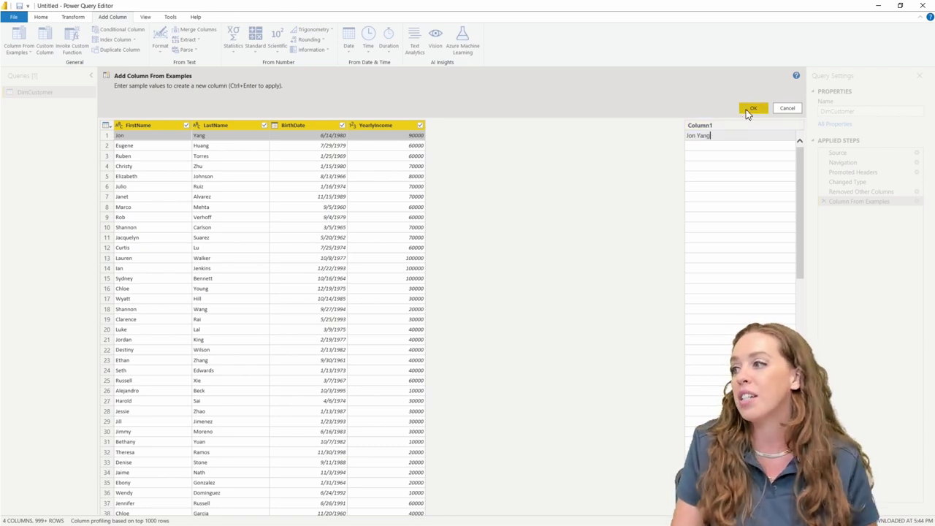
key(Return)
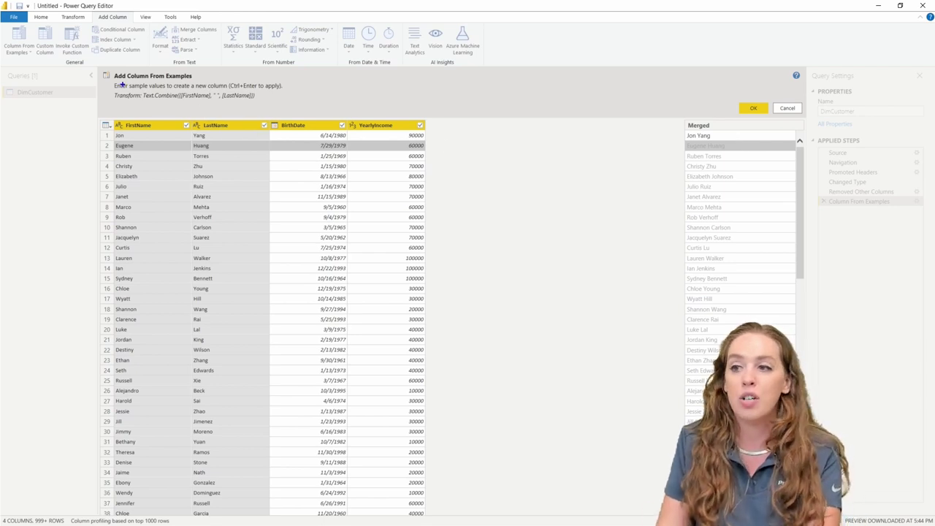
drag(108, 90, 264, 103)
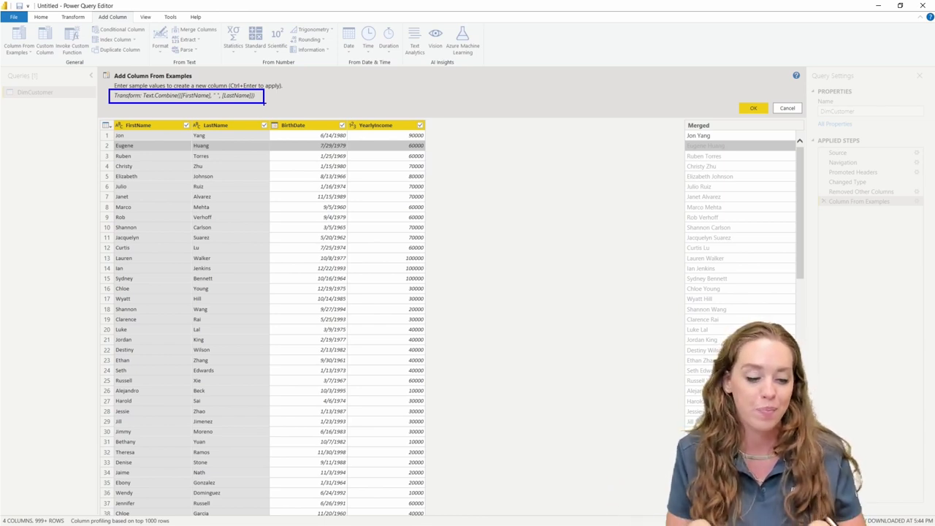
Name the example column Full Name, add it to the query, and place it between LastName and BirthDate.
double_click(699, 125)
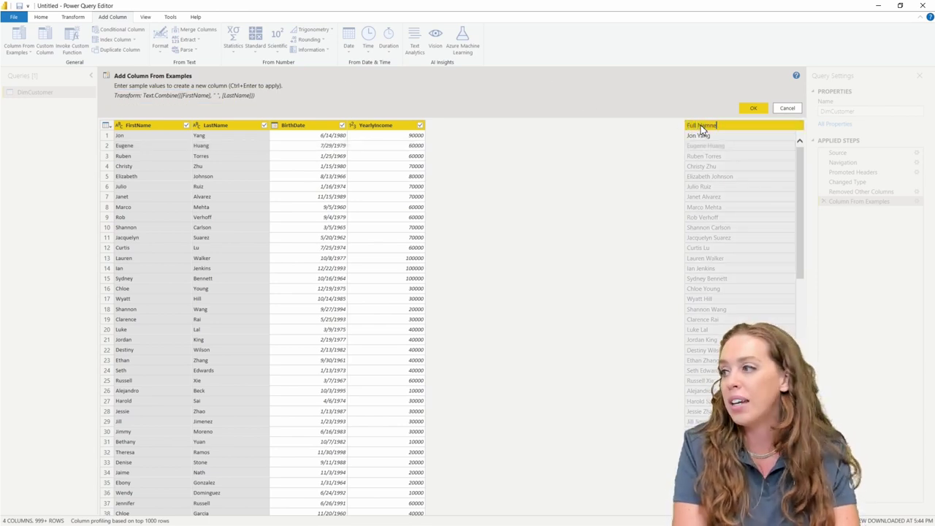
key(Return)
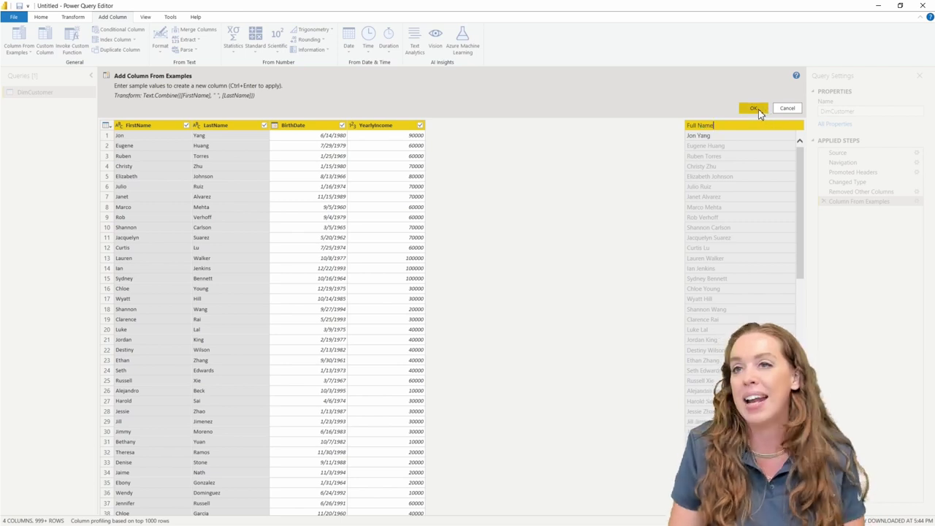
click(755, 108)
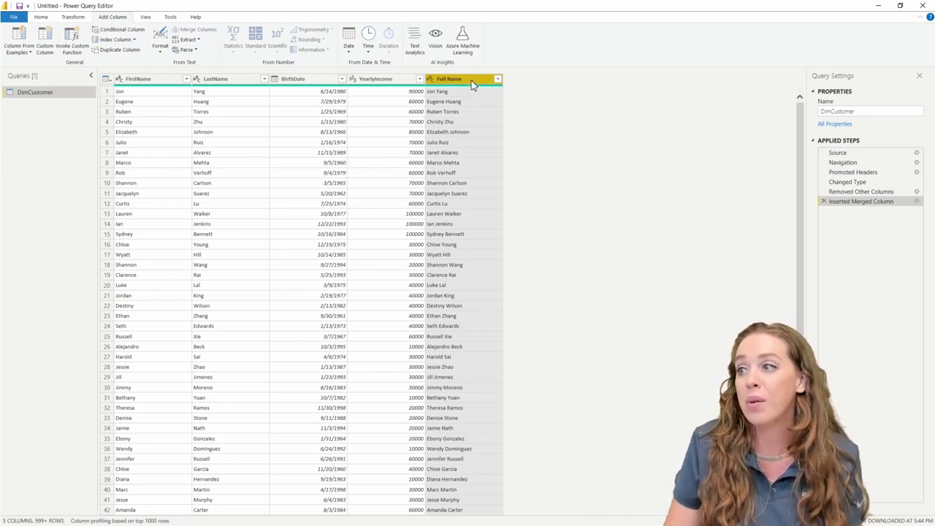
drag(471, 84, 306, 83)
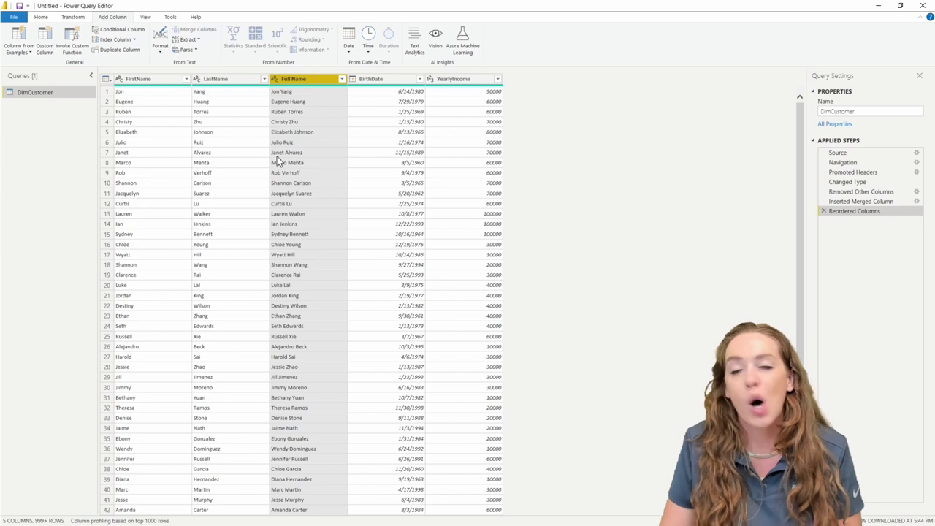
Close Power Query Editor and apply the DimCustomer transformations to load the table into the Power BI Desktop report.
click(50, 20)
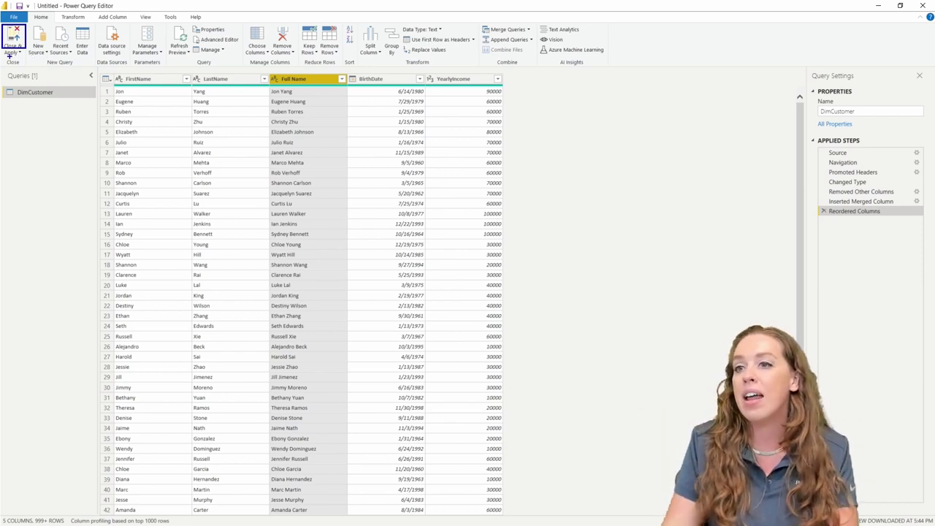
drag(806, 133, 929, 225)
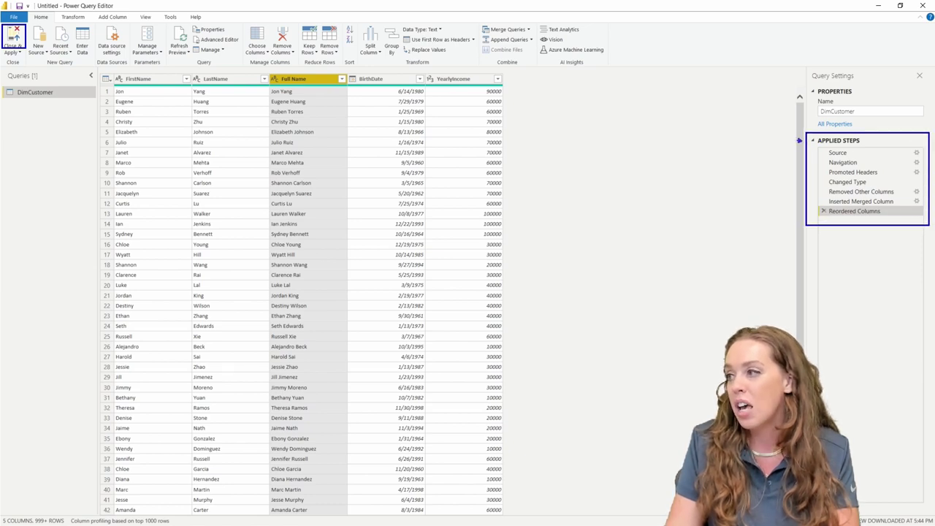
mouse_move(802, 139)
mouse_down()
mouse_move(264, 86)
mouse_move(23, 74)
mouse_move(21, 57)
mouse_up()
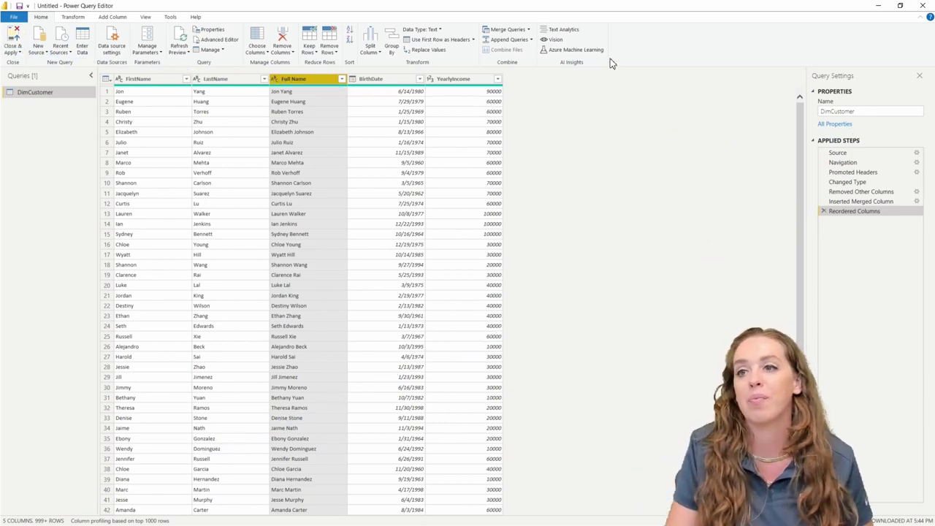
click(20, 44)
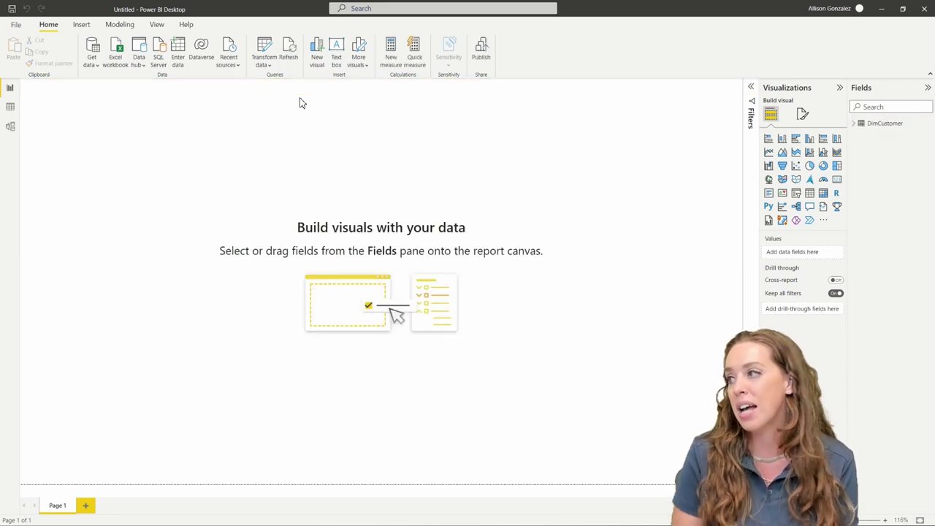
Inspect the loaded DimCustomer fields in the report view and the table's rows in the data view.
click(853, 124)
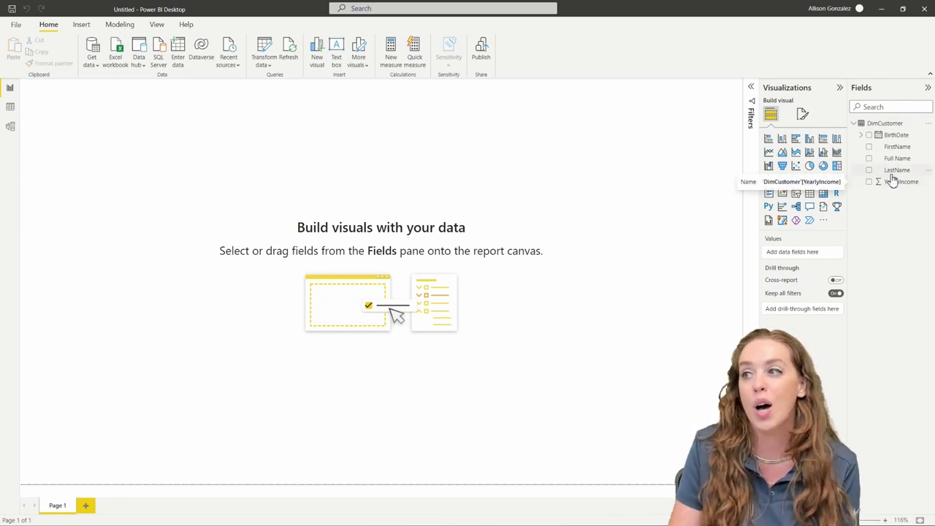
click(11, 110)
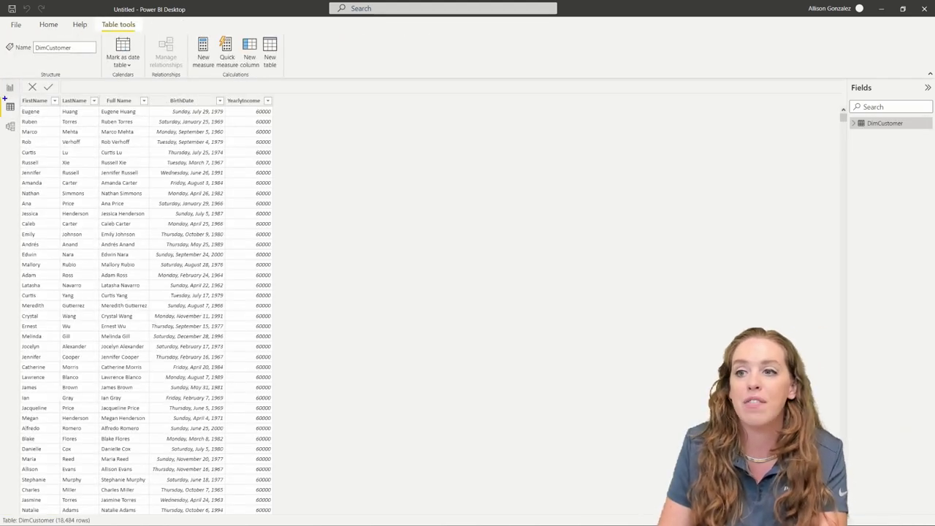
drag(21, 168, 11, 173)
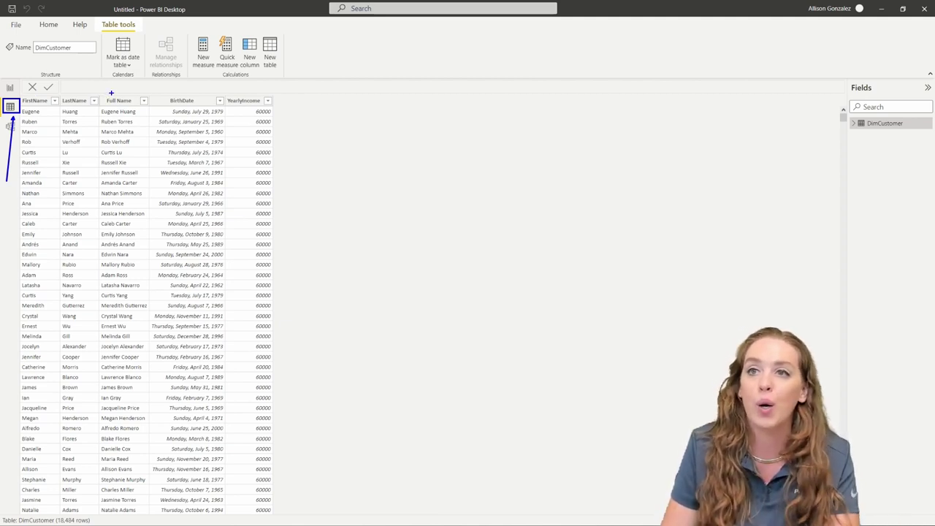
key(Escape)
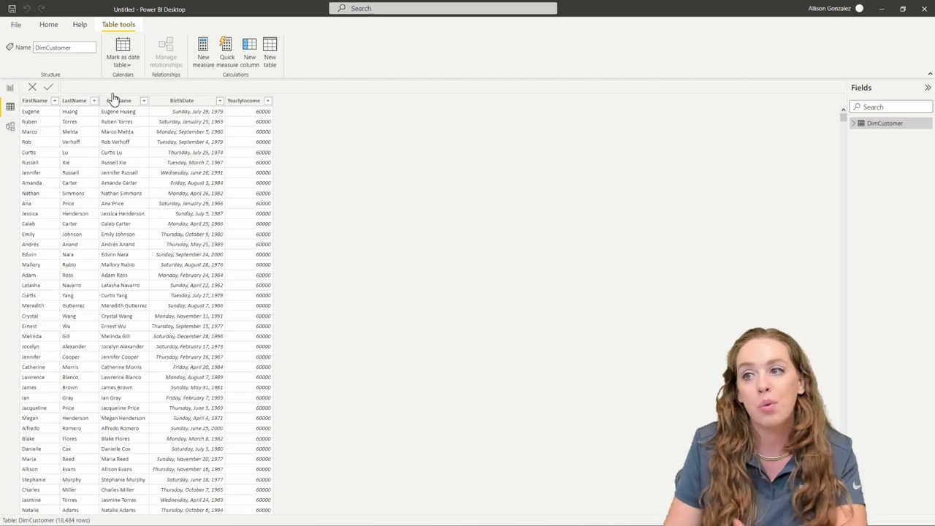
click(10, 88)
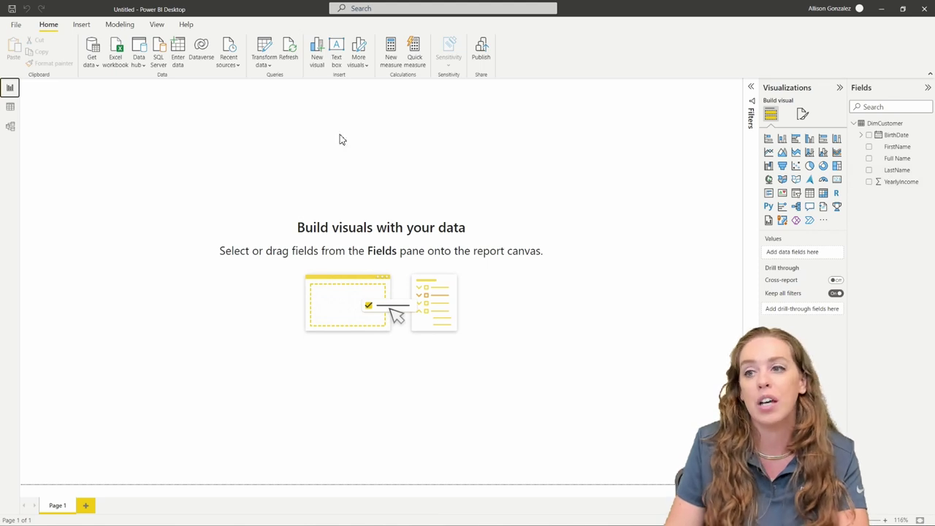
click(10, 107)
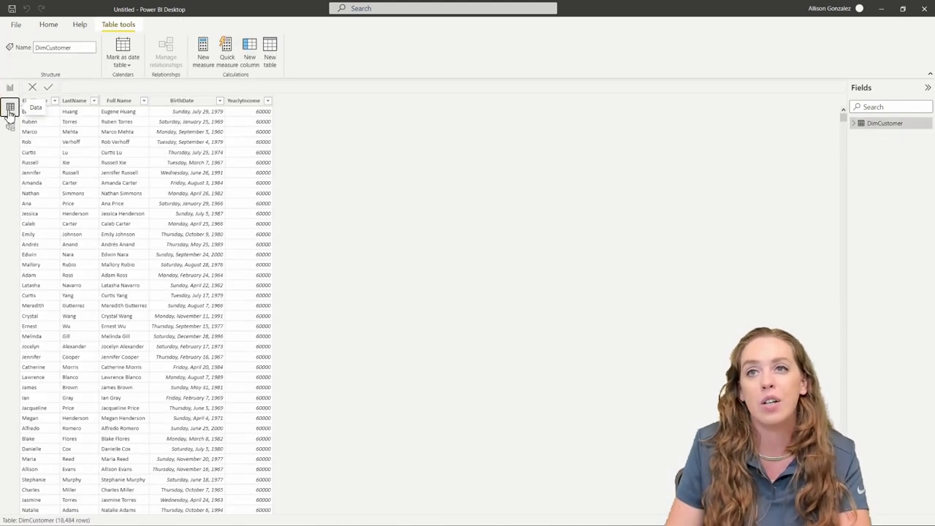